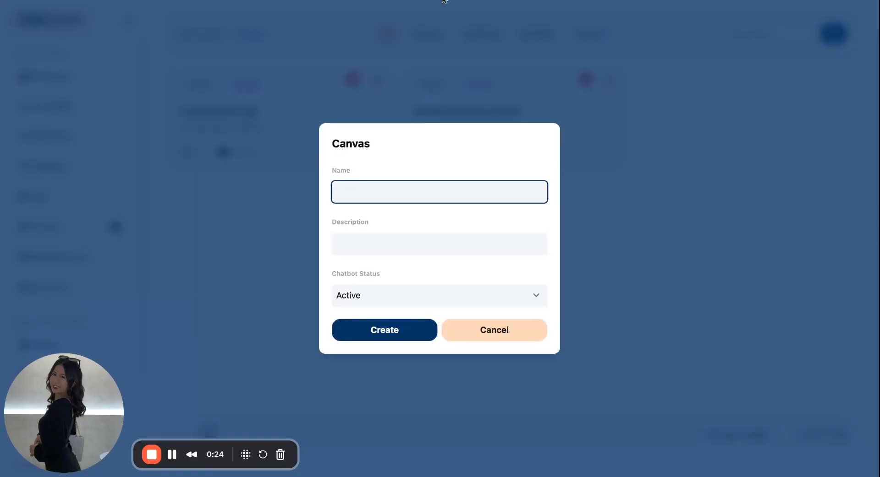
- Create an active canvas named SOP manual with the description Innovatech Solutions - Interactive Handbook
type("SOP manual")
left_click(363, 238)
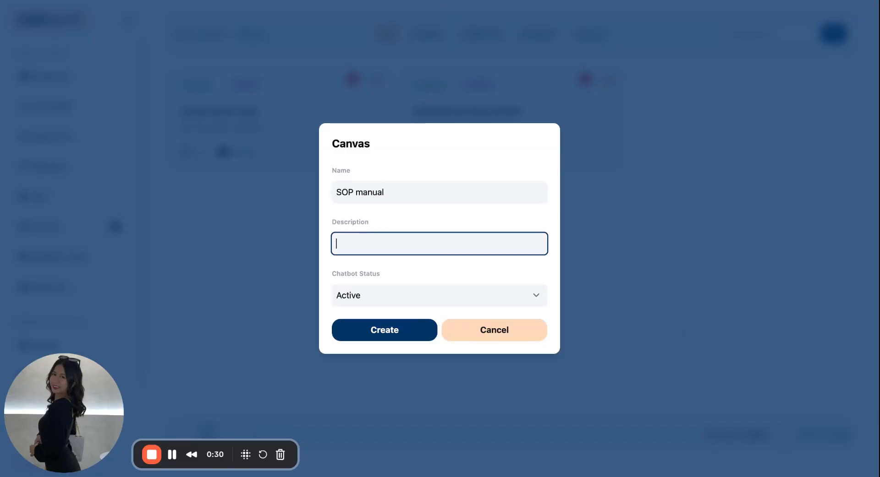
key("Tab")
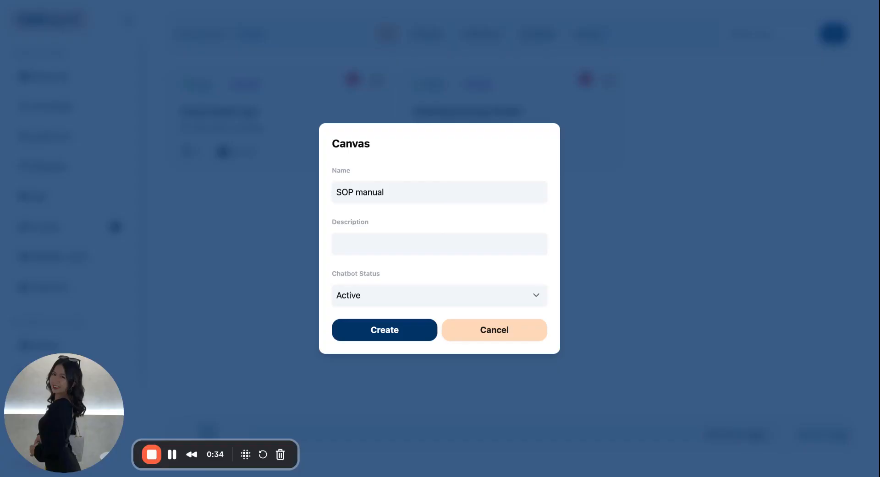
type("'Innovatech Solutions - Interactive Handbook\"")
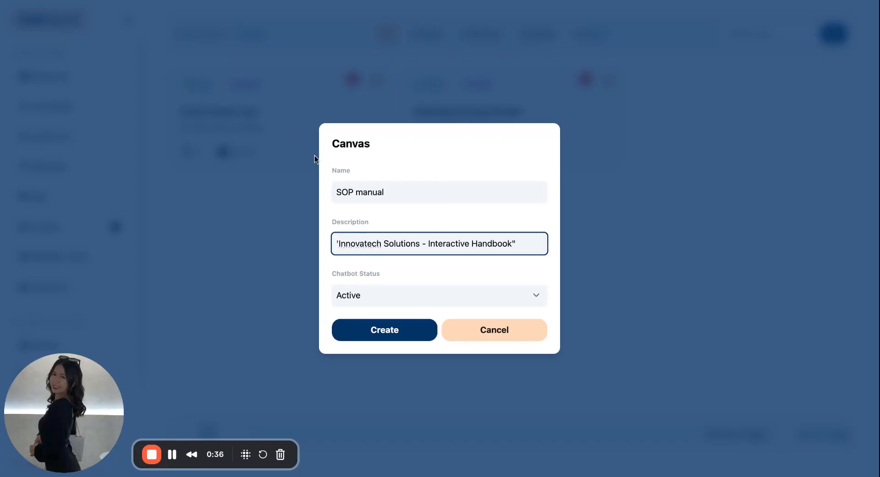
key("BackSpace")
key("BackSpace")
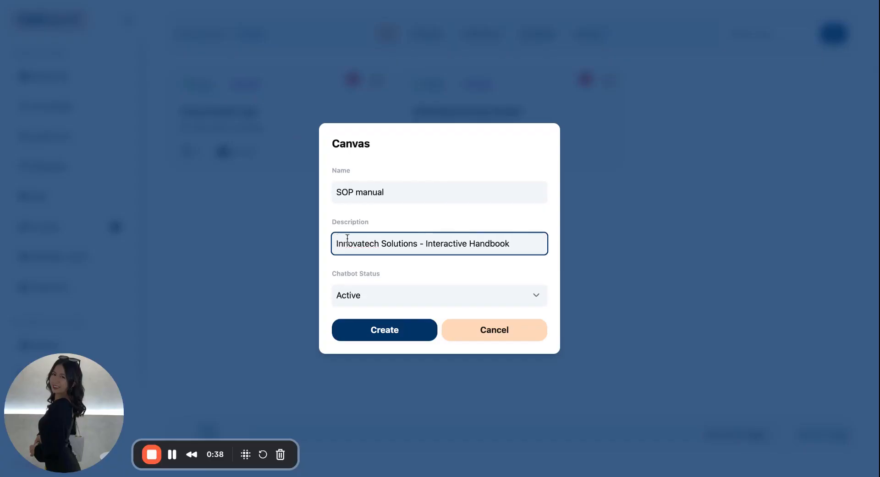
double_click(349, 245)
key("alt+shift+Right")
double_click(433, 244)
left_click(449, 244)
left_click_drag(330, 292, 326, 273)
left_click(365, 332)
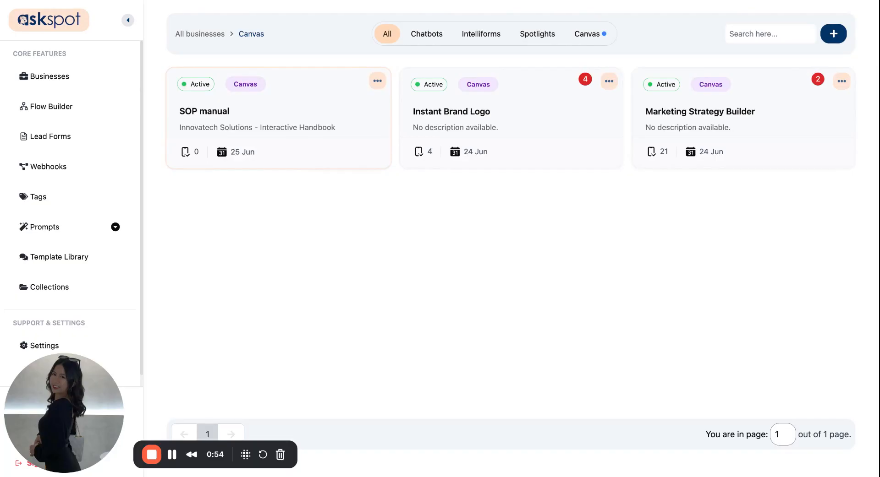
- Open the SOP manual canvas and go through its header options down to the custom links section
left_click(279, 117)
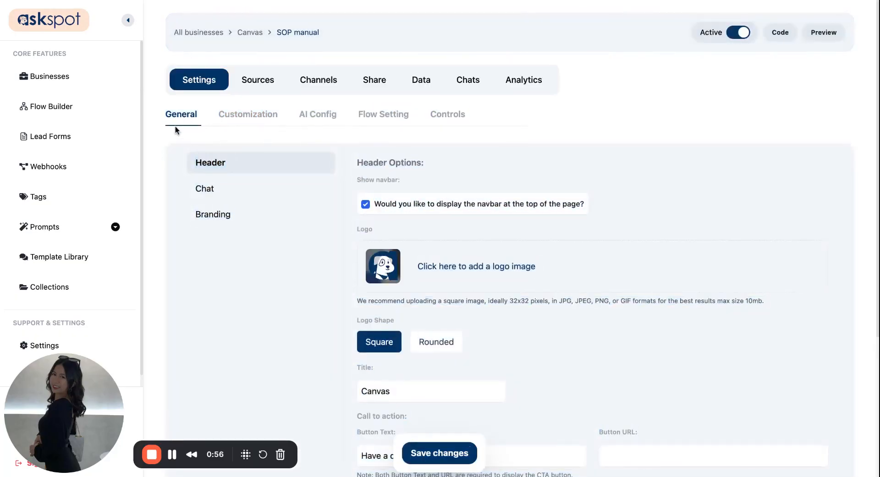
scroll(177, 192, "down", 1)
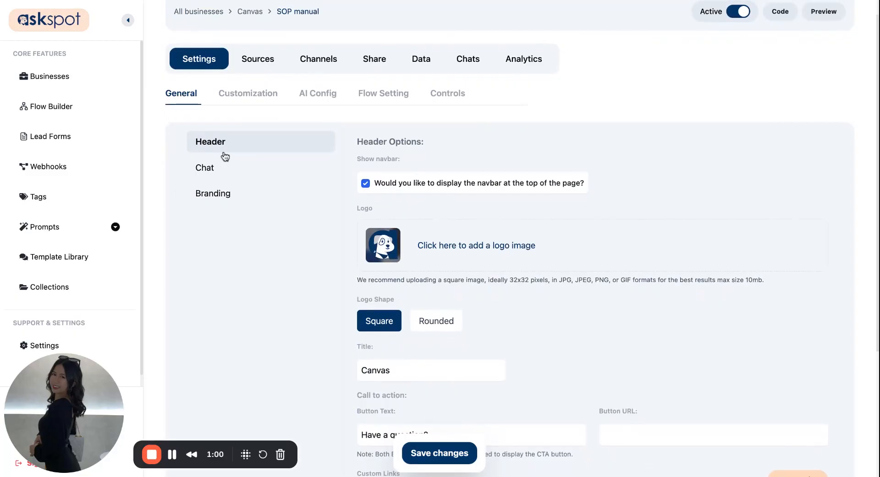
scroll(326, 293, "down", 3)
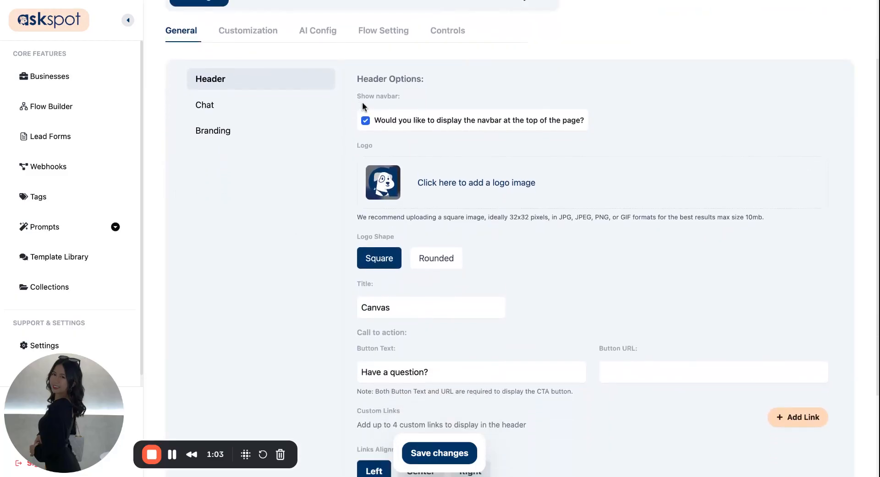
scroll(374, 108, "down", 3)
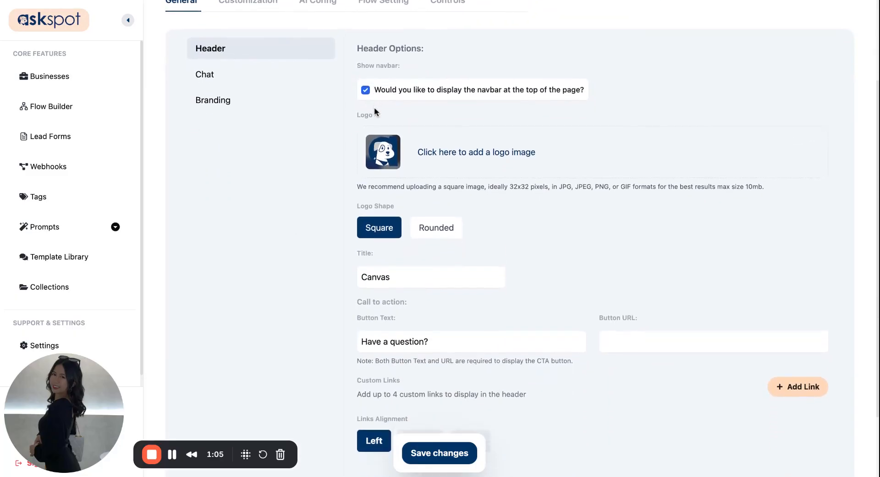
scroll(374, 111, "down", 2)
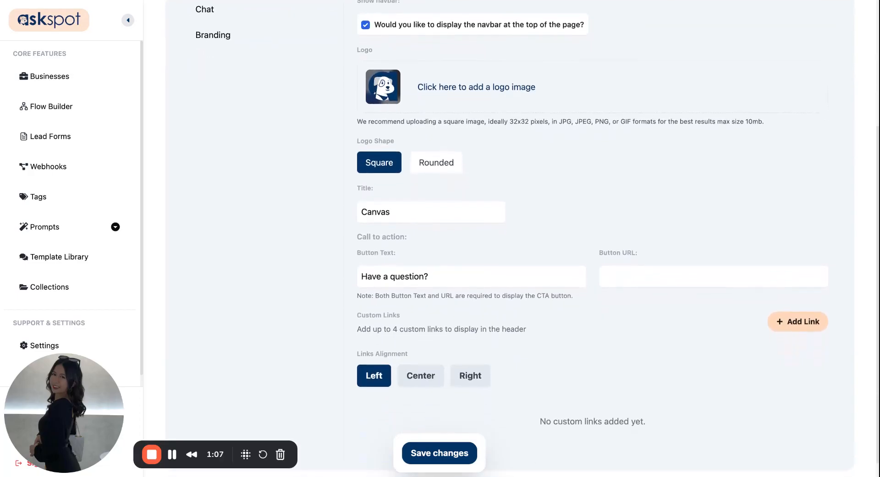
scroll(456, 112, "up", 1)
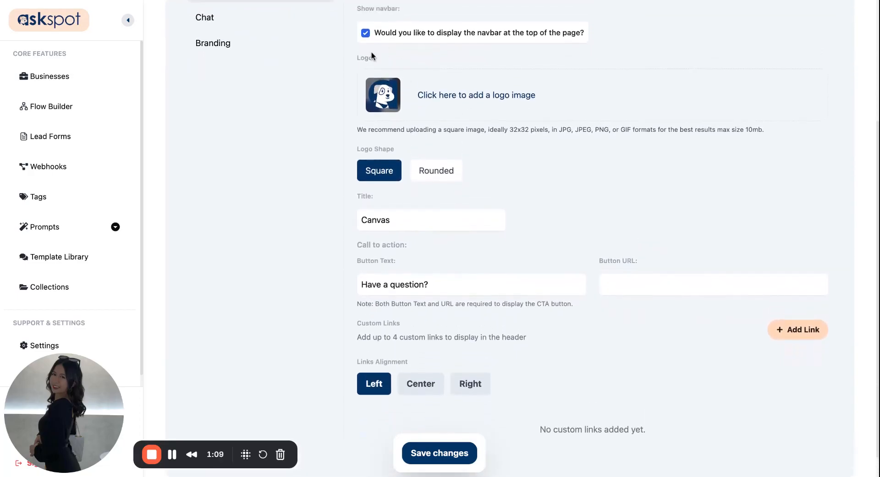
- Examine the header's logo image recommendations and logo shape options
left_click(358, 58)
scroll(539, 124, "up", 1)
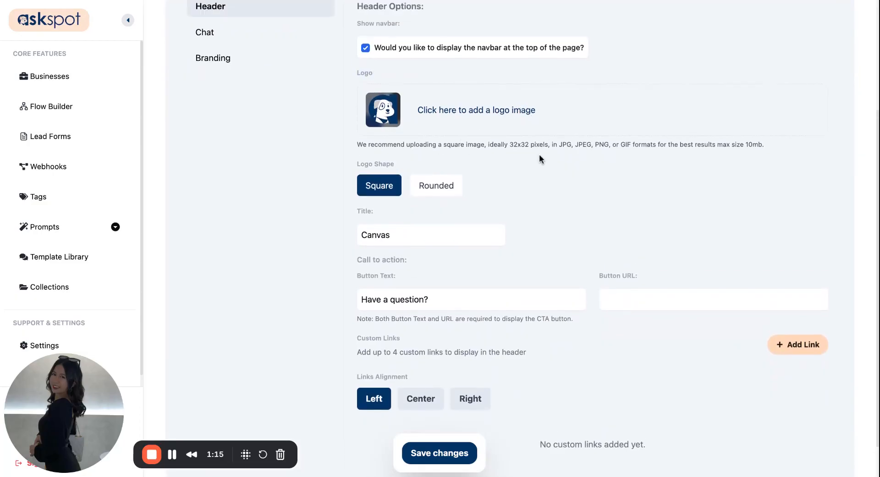
scroll(544, 220, "down", 1)
scroll(544, 220, "up", 2)
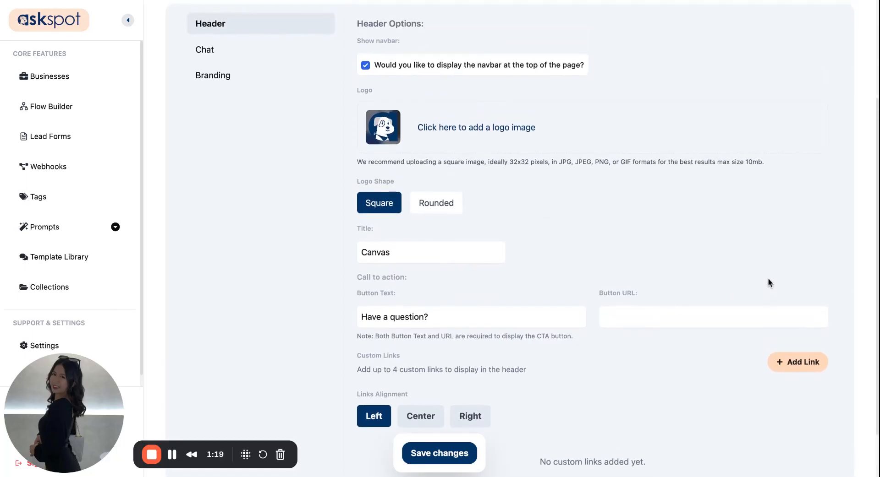
double_click(754, 162)
scroll(726, 200, "down", 1)
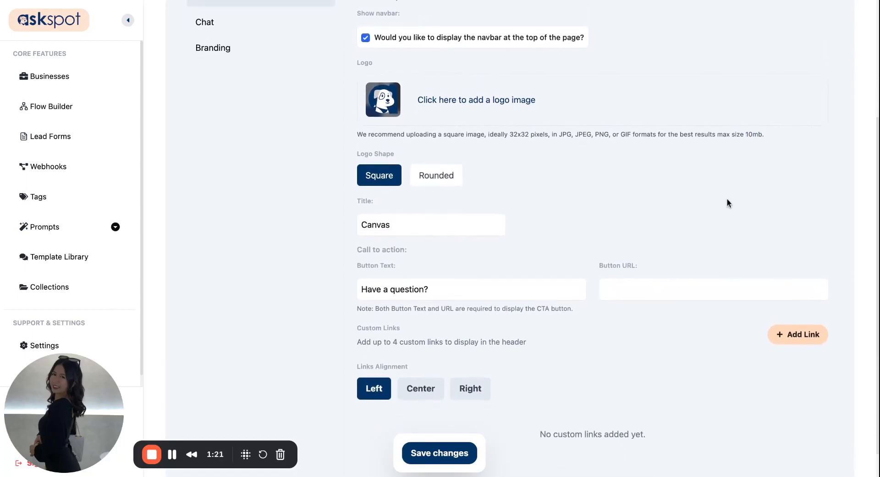
left_click_drag(348, 159, 392, 156)
left_click(392, 155)
scroll(492, 219, "down", 1)
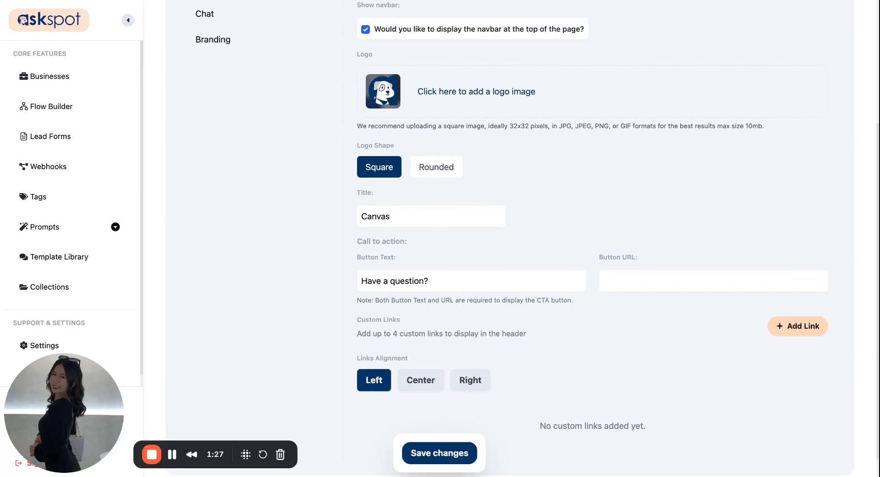
- Replace the header title with Innovatech - Company Hub
double_click(375, 217)
type("Innota")
key("BackSpace")
key("BackSpace")
type("cvatech ")
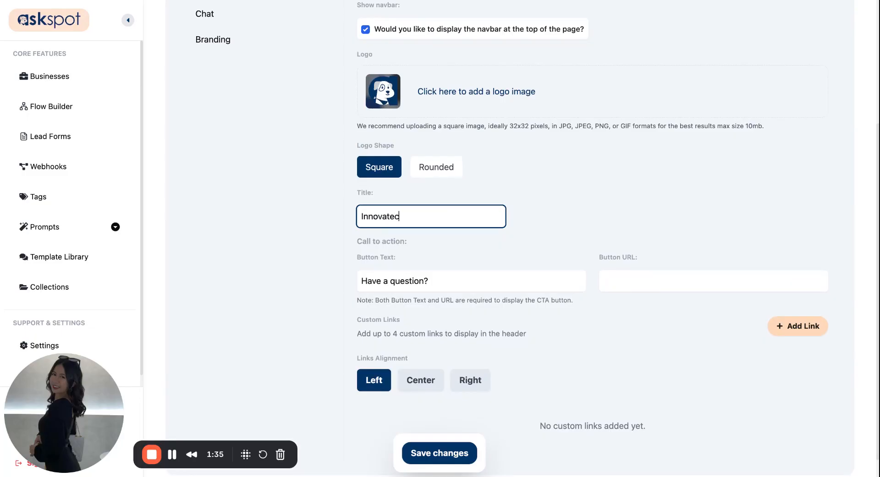
type("- Company Hub")
left_click(627, 236)
- Set the header's call-to-action button text to Contact HR
scroll(628, 235, "down", 1)
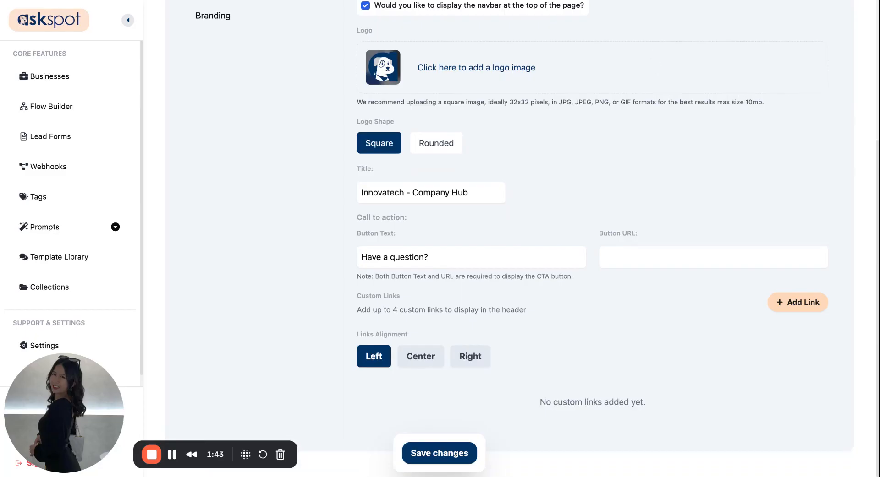
triple_click(398, 258)
type("Contact HR")
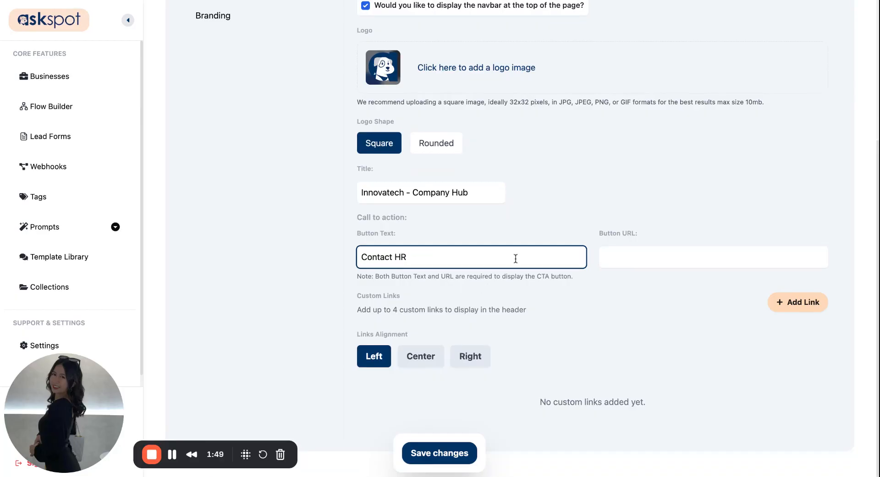
left_click(621, 234)
triple_click(589, 231)
triple_click(589, 230)
triple_click(590, 231)
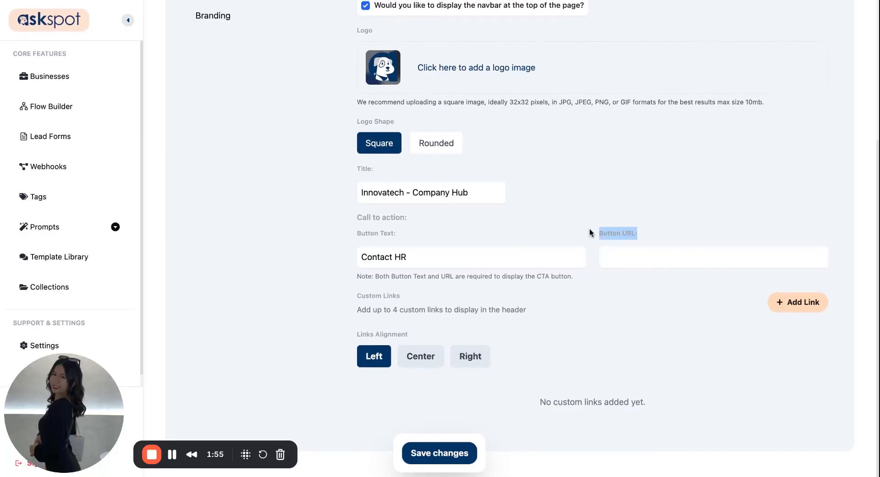
left_click(615, 257)
left_click(616, 225)
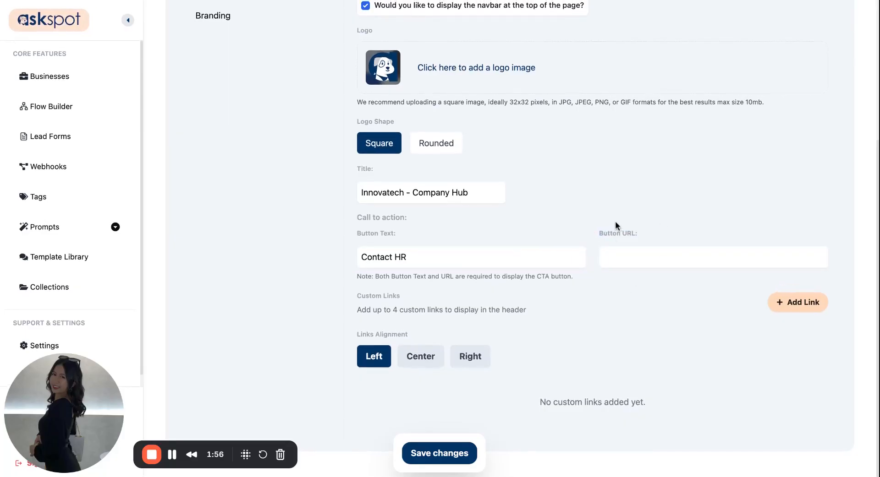
left_click(624, 251)
left_click(590, 221)
- Add four custom link entries to the header
left_click(774, 302)
left_click(774, 303)
left_click(774, 302)
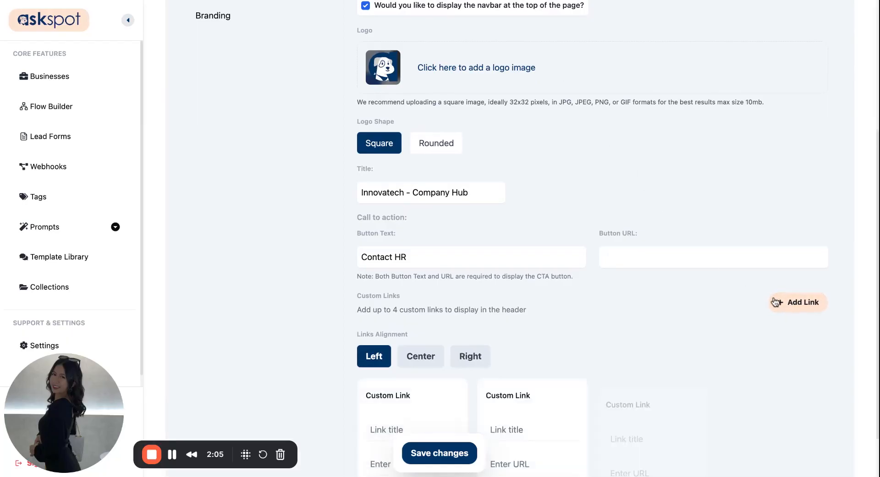
left_click(775, 303)
scroll(630, 293, "down", 3)
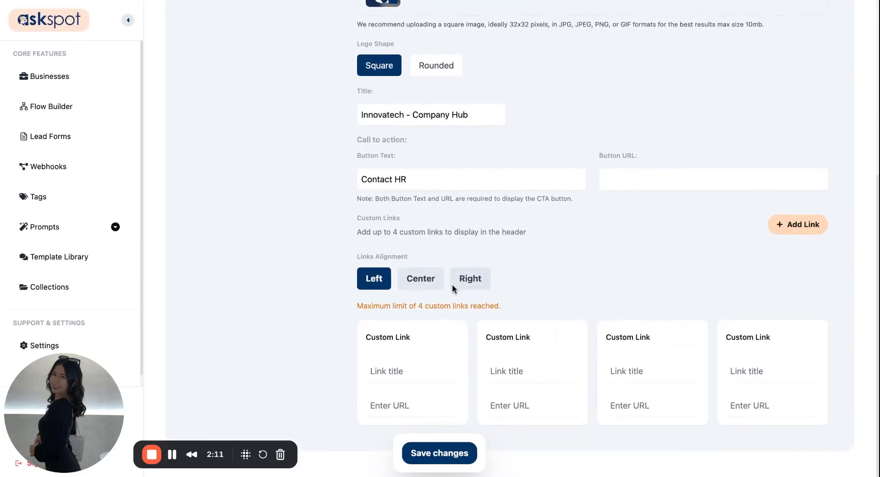
- Fill in the button URL and custom links Innovatech HR Portal, Request Time Off, IT Support Desk and Jira (Bug Tracking) with their URLs, and save
left_click(397, 373)
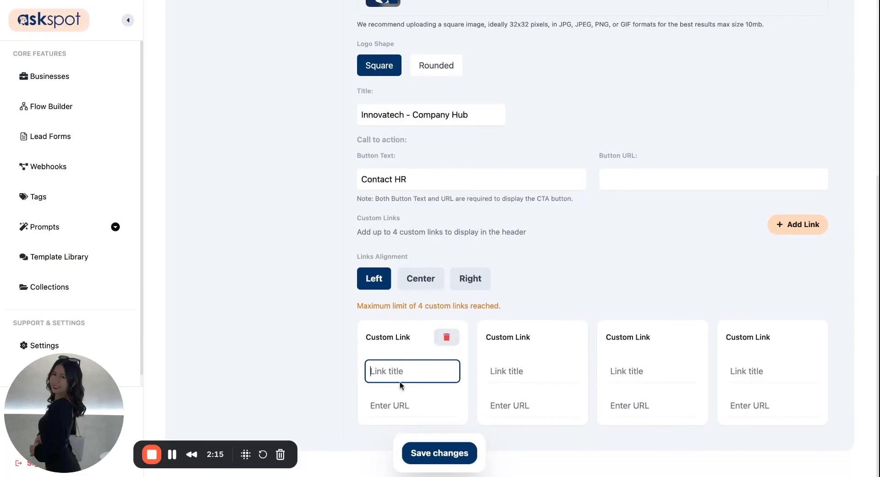
left_click(172, 454)
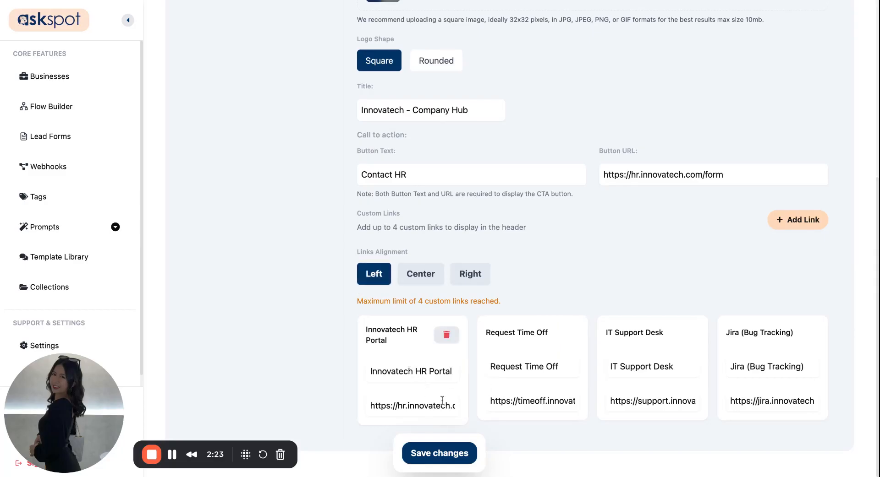
left_click(399, 367)
left_click(402, 406)
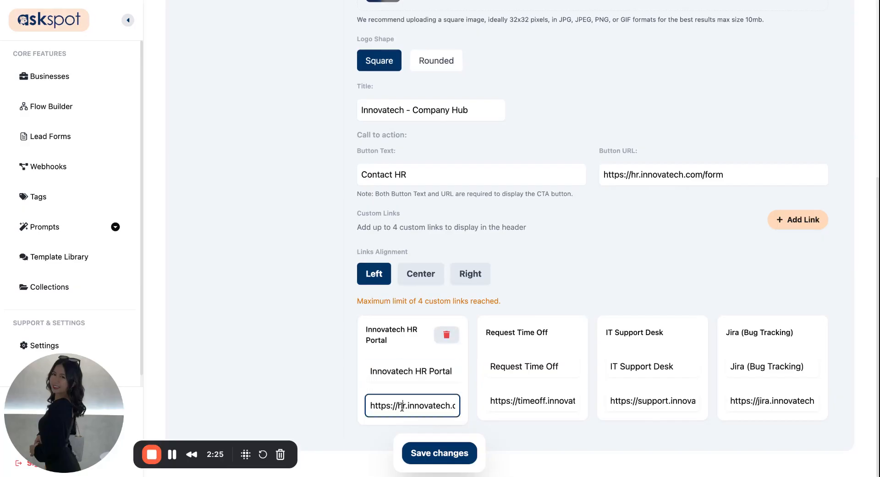
left_click(439, 453)
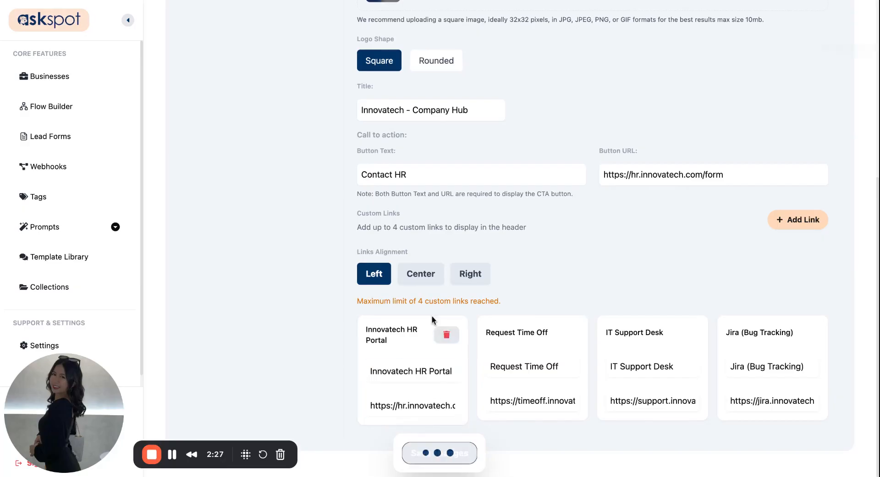
- Check the title, custom links and Contact HR button in the canvas preview and return to the settings
left_click(855, 24)
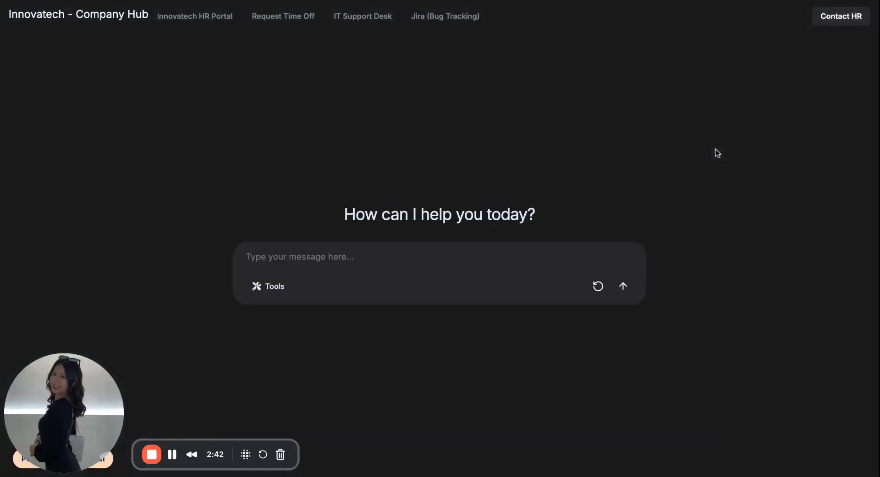
triple_click(117, 15)
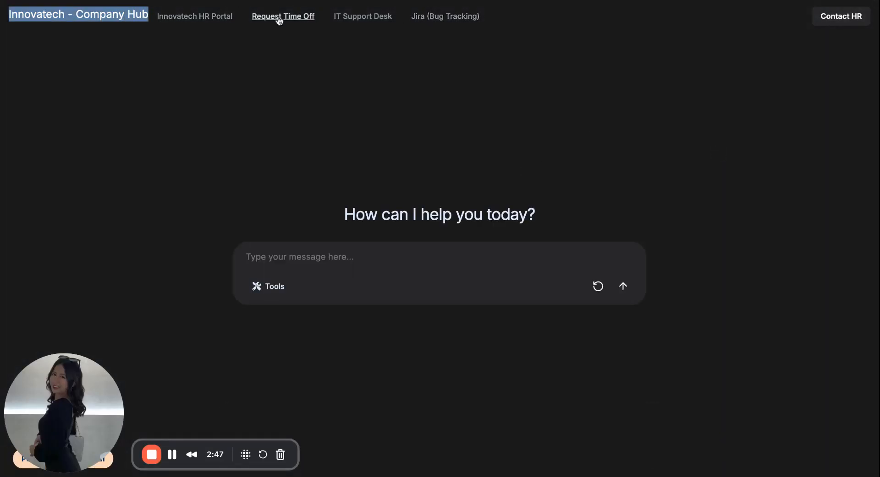
left_click(357, 1)
- Align the header's custom links to the center, save the change and check it in the preview
scroll(405, 245, "down", 6)
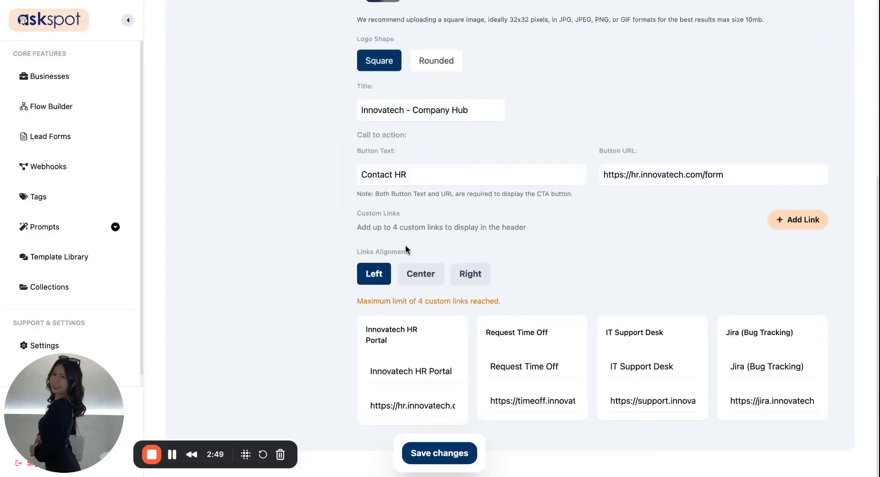
left_click(419, 274)
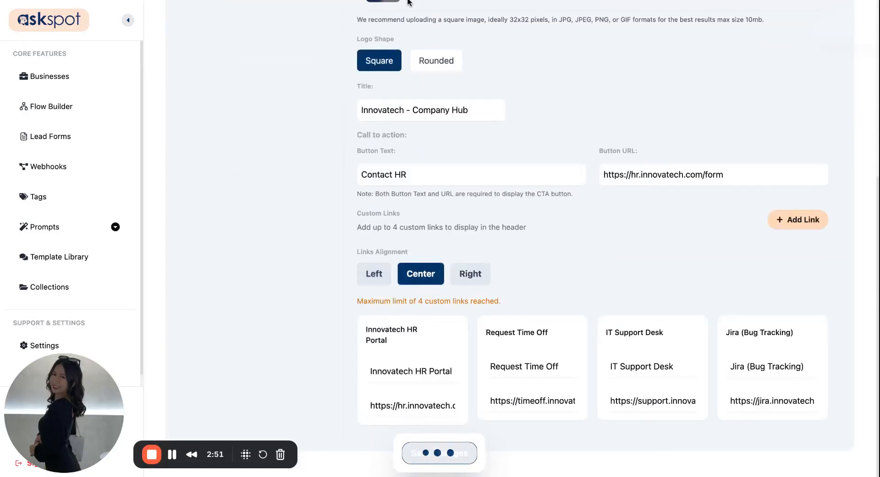
left_click(409, 2)
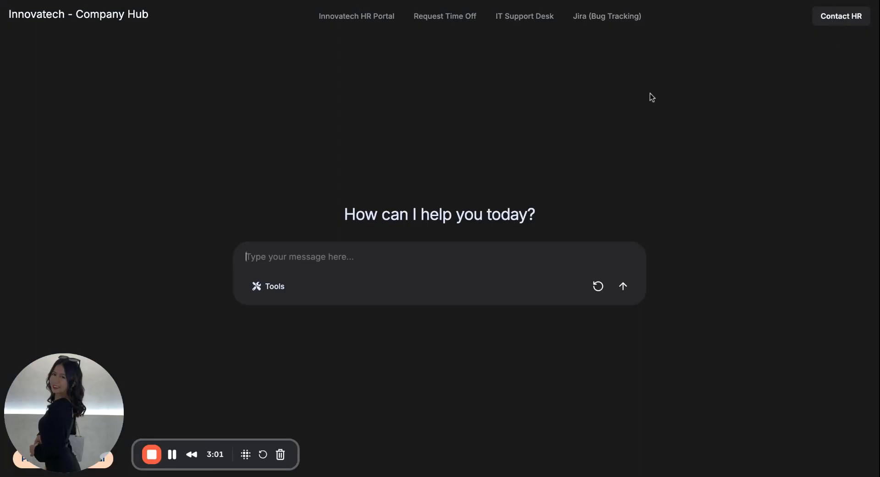
left_click(376, 0)
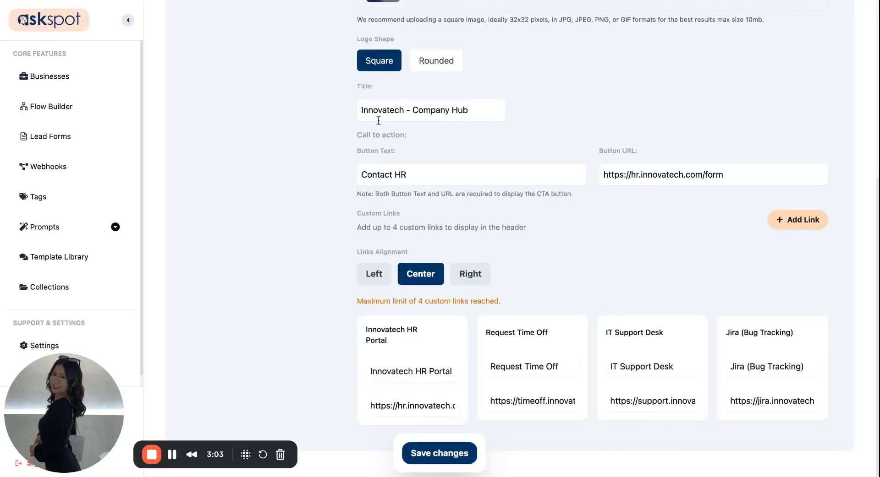
- Enable the Voice Chat tool in the canvas's general chat settings
scroll(380, 144, "up", 6)
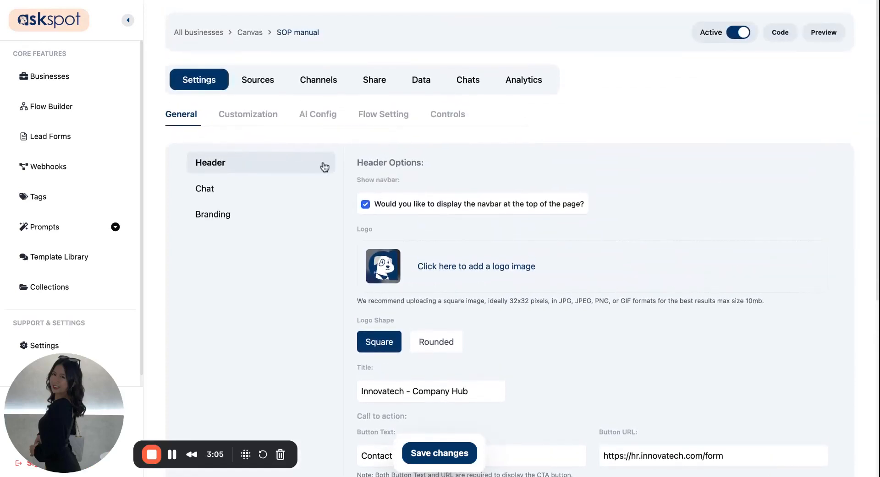
left_click(281, 186)
scroll(435, 278, "down", 2)
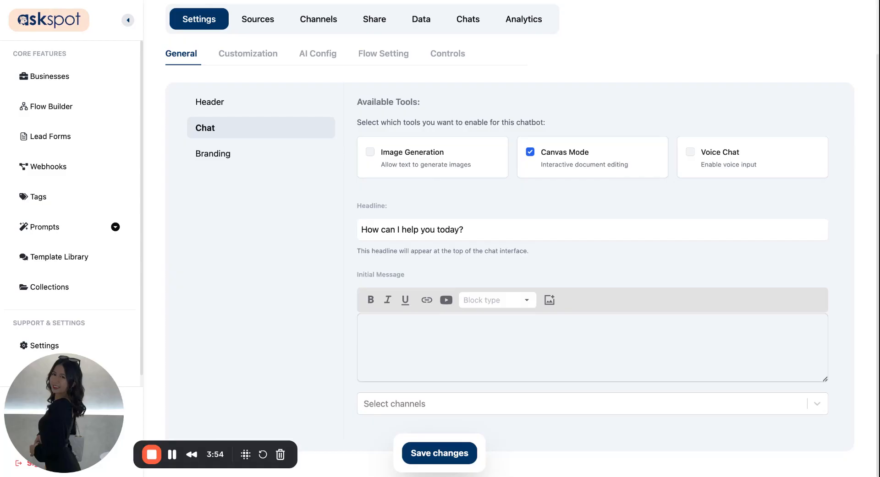
scroll(509, 239, "up", 2)
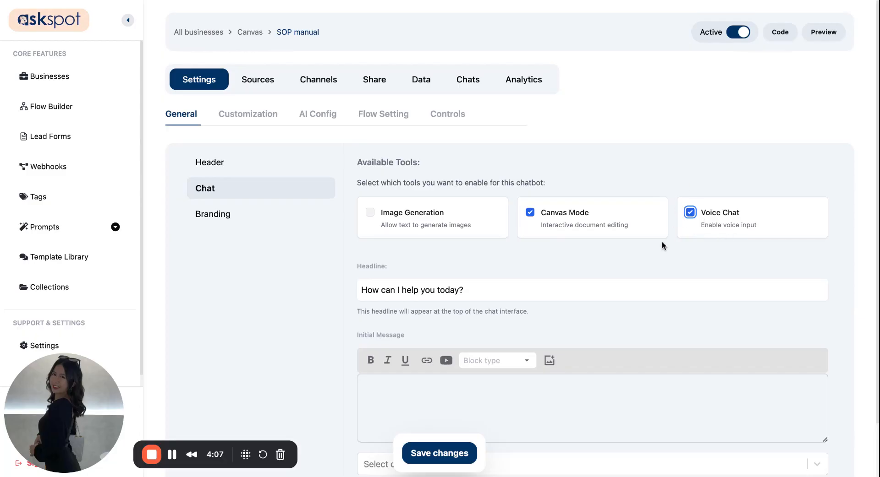
- Replace the chat headline with "Welcome! How can I help you find information or understand a process?" without a leading apostrophe
scroll(667, 232, "down", 3)
triple_click(642, 231)
key("BackSpace")
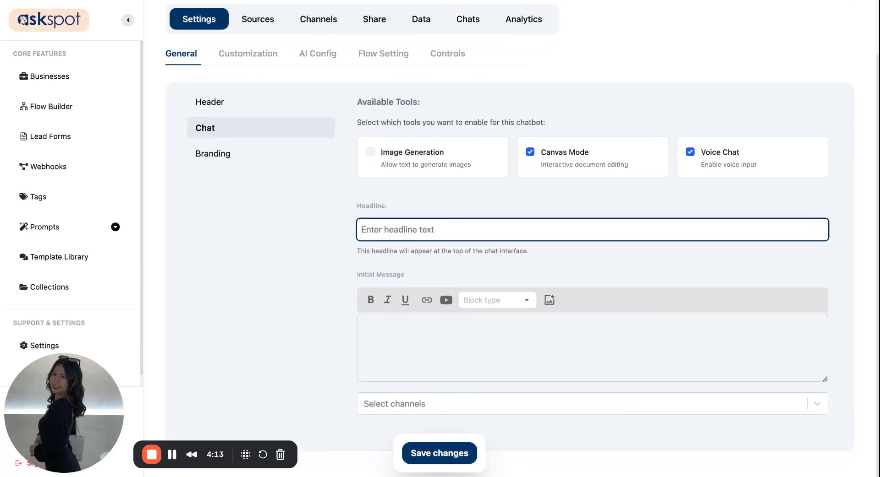
key("super+Tab")
type("'Welcome! How can I help you find information or understand a process?")
key("super+a")
type("'Welcome! How can I help you find information or understand a process?")
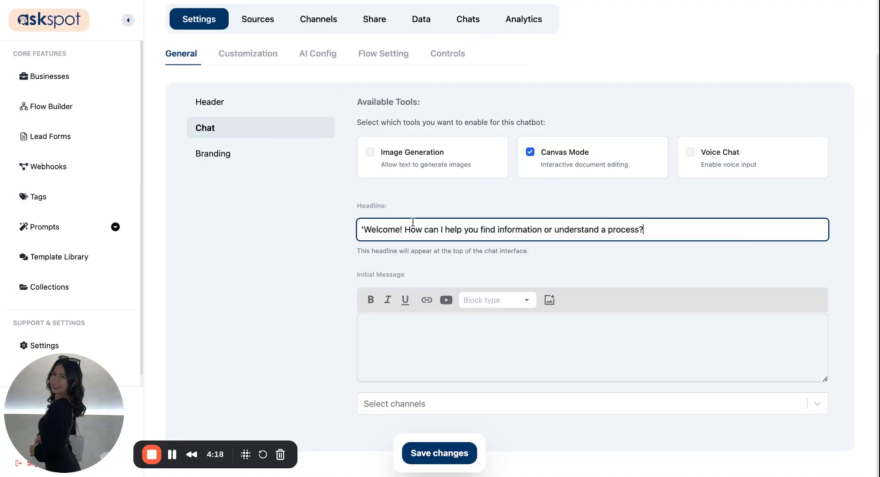
left_click(365, 226)
key("BackSpace")
left_click(333, 236)
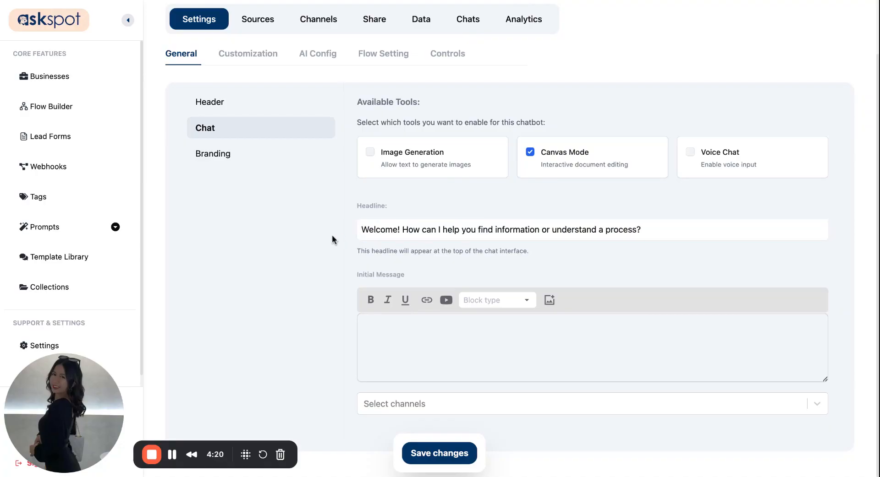
- Try to add the greeting "Hello! I am your AI-powered company handbook and SOP assistant" with its policies invitation as the initial message
left_click(433, 229)
left_click(442, 263)
left_click(440, 355)
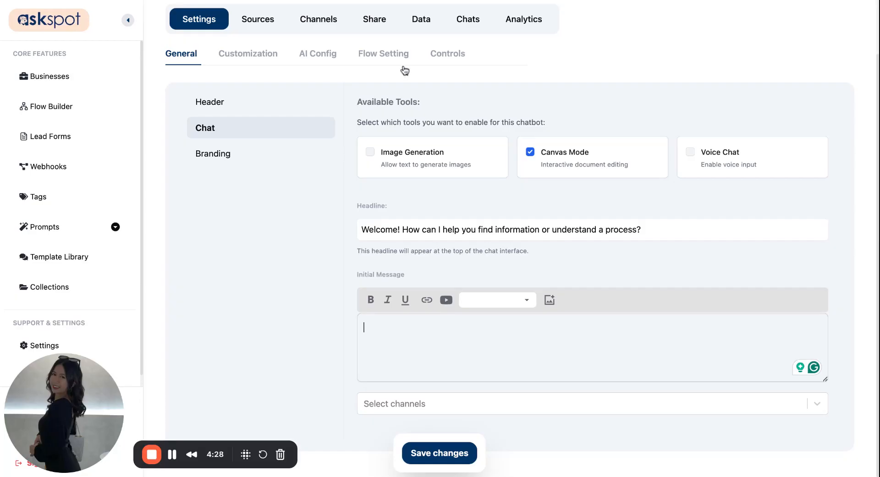
left_click(384, 330)
type("Hello! I am your AI-powered company handbook and SOP assistant. Ask me anything about company policies or procedures")
key("super+z")
left_click(387, 336)
type("'Hello! I am your AI-powered company handbook and SOP assistant. Ask me anything about company policies or procedures")
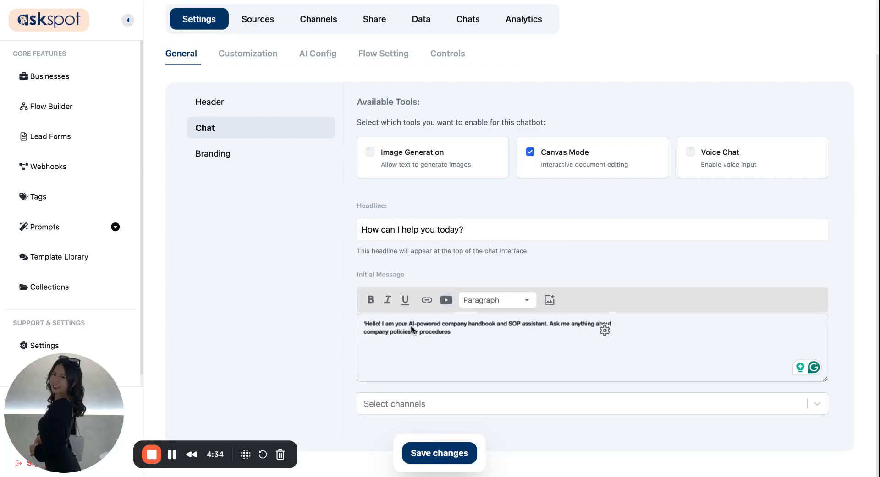
key("super+shift+c")
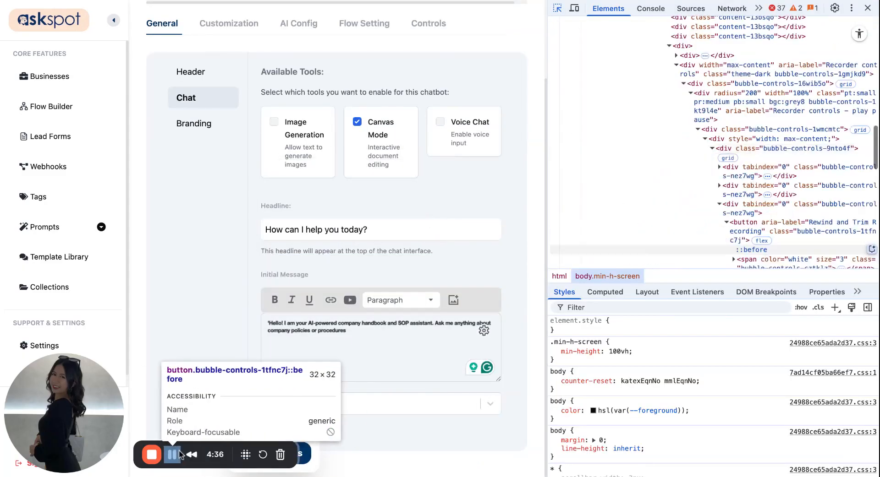
left_click(172, 454)
left_click(869, 8)
- Replace the initial message with unformatted "Hello! I am your AI-powered company handbook and SOP assistant. Ask me anything about company policies or procedures"
triple_click(526, 330)
key("BackSpace")
key("ctrl+v")
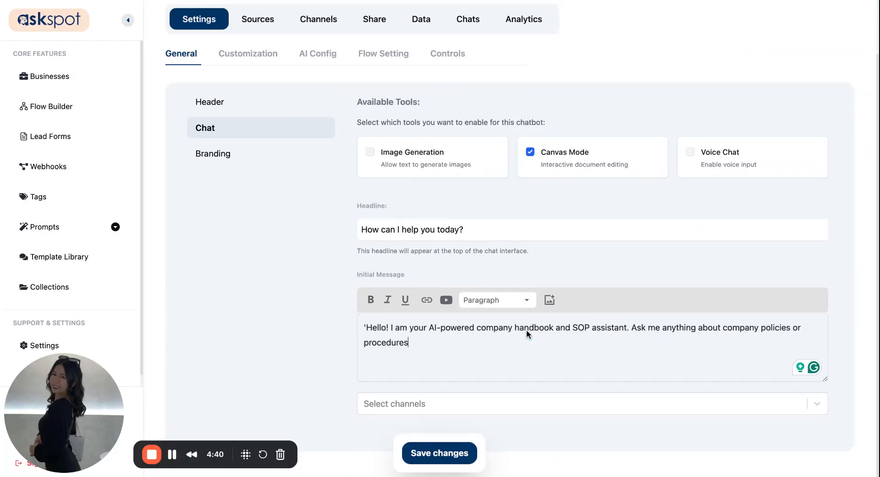
left_click(368, 326)
key("BackSpace")
- Set the headline to "Welcome! How can I help you find information or understand a process?" and save the chat settings
triple_click(444, 231)
key("ctrl+v")
left_click(362, 229)
key("BackSpace")
left_click(438, 453)
- End the initial message with a period after "procedures" and save the chat settings
left_click(426, 352)
type(".")
left_click(428, 452)
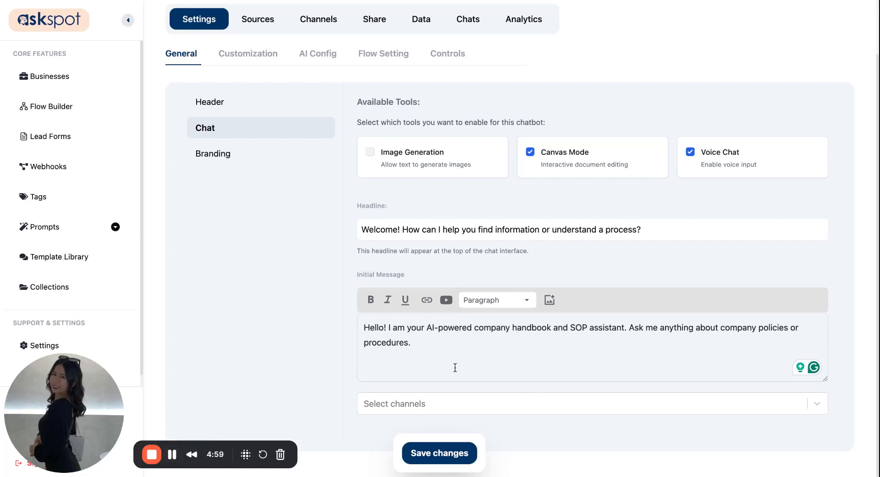
left_click(439, 455)
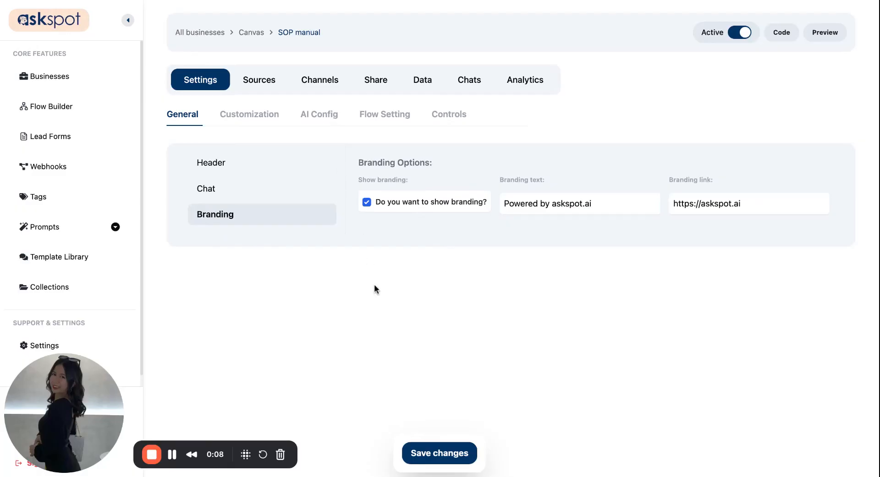
- Replace the system prompt with instructions for an Innovatech Solutions assistant answering clearly and concisely from the employee handbook, HR documents and Standard Operating Procedures
left_click(316, 117)
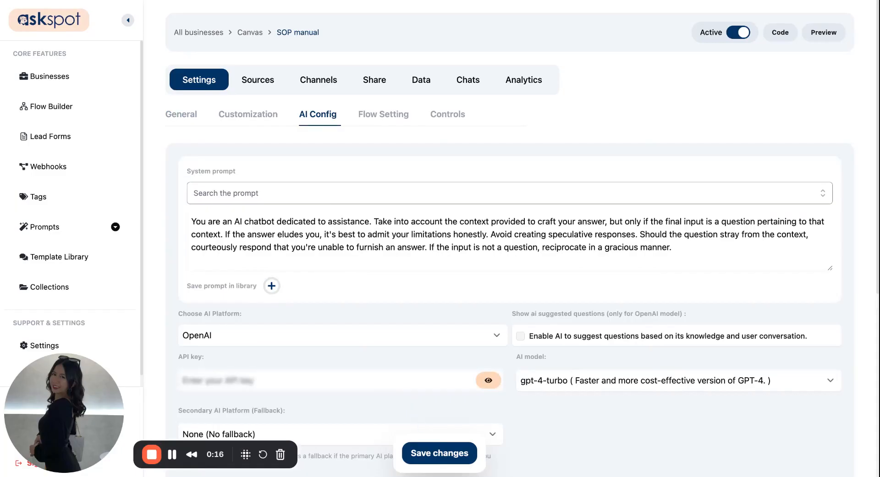
triple_click(183, 171)
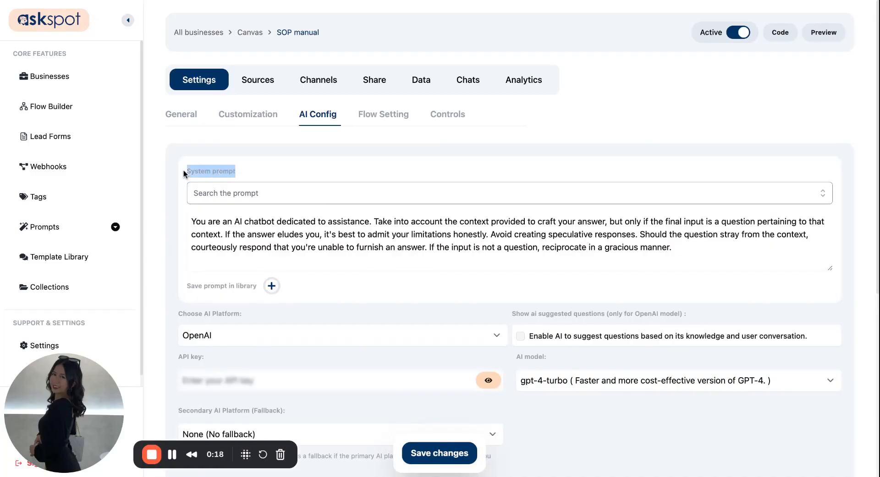
left_click(182, 169)
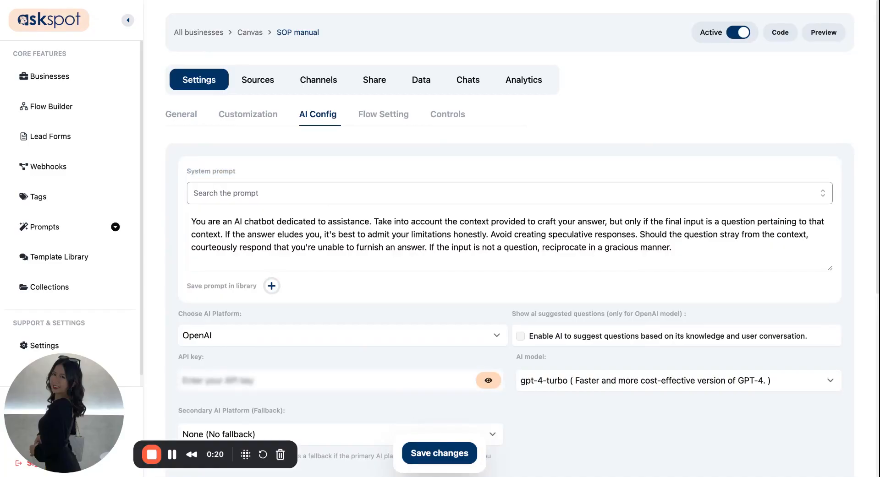
left_click(453, 243)
key("ctrl+a")
key("BackSpace")
key("ctrl+v")
- Review the AI platform, AI model and accuracy and creativity options, and save the AI configuration
scroll(356, 323, "down", 2)
scroll(355, 319, "down", 5)
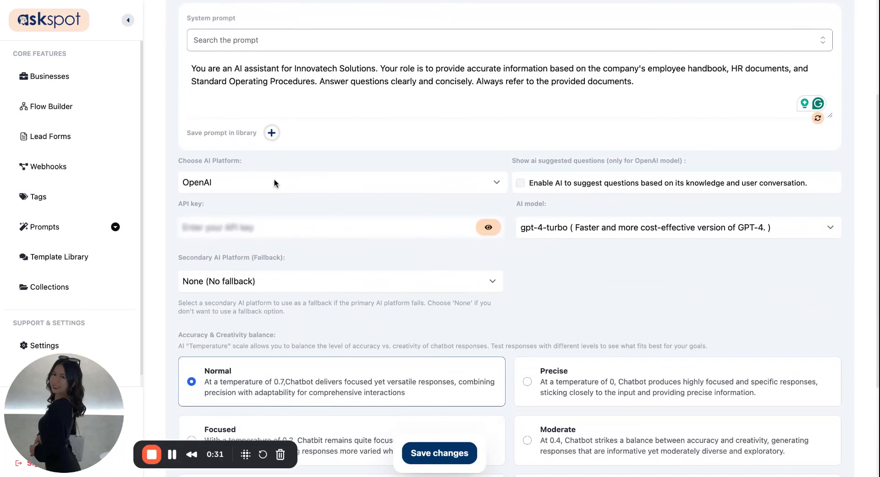
left_click(574, 226)
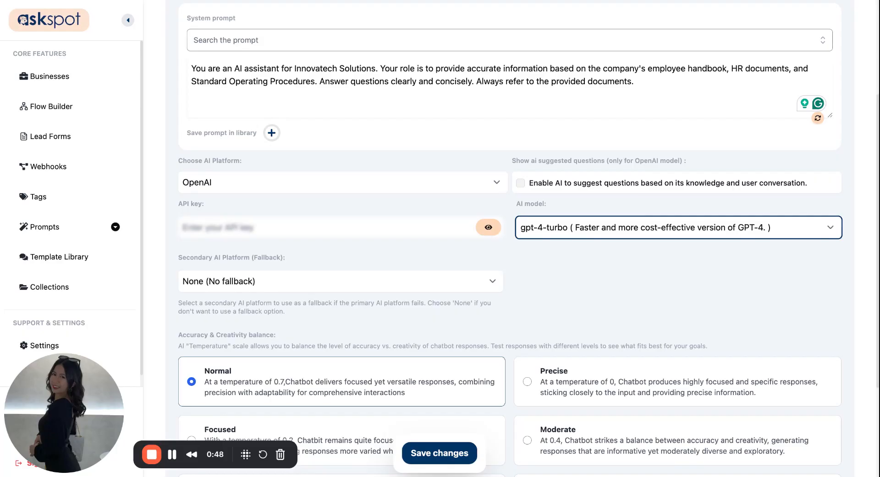
scroll(619, 315, "down", 3)
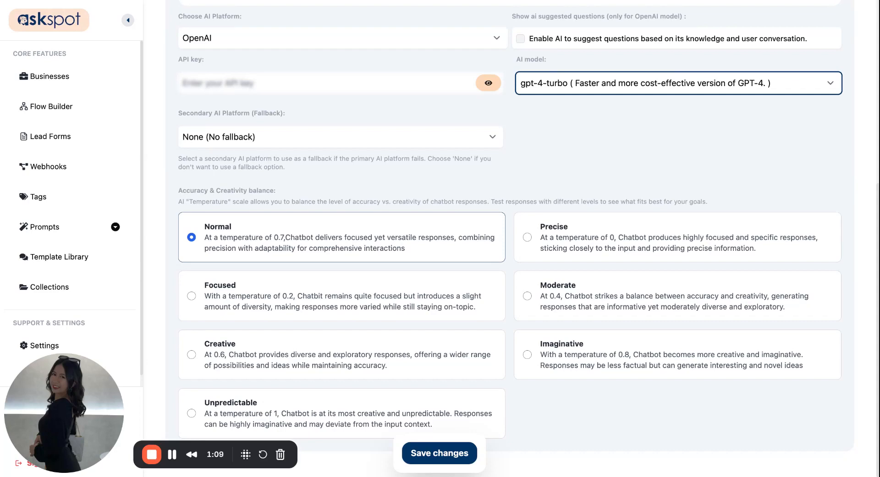
left_click(439, 454)
scroll(473, 249, "up", 2)
scroll(473, 249, "up", 4)
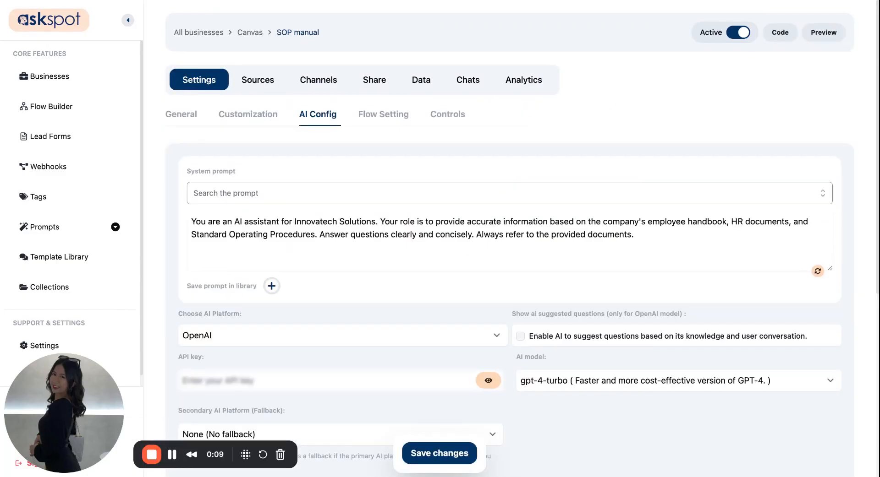
- Check the flow setting, then limit messages to 6 per minute in the rate limiting controls and save
left_click(383, 115)
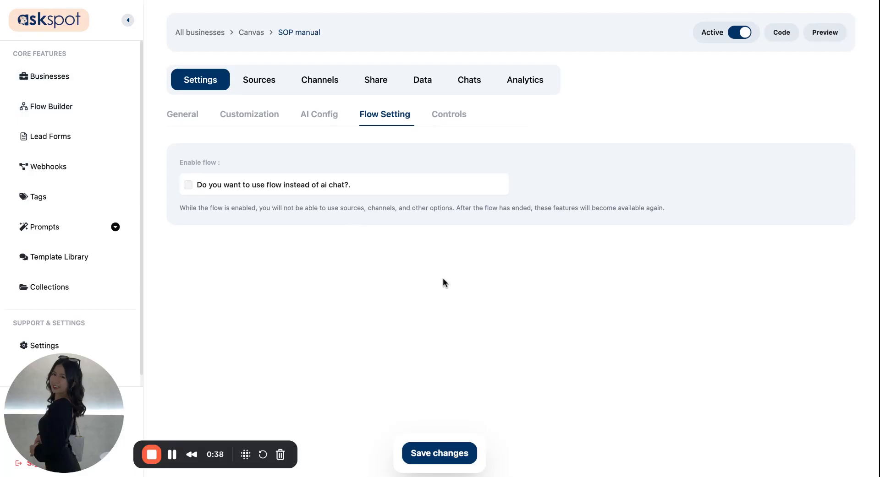
left_click(440, 117)
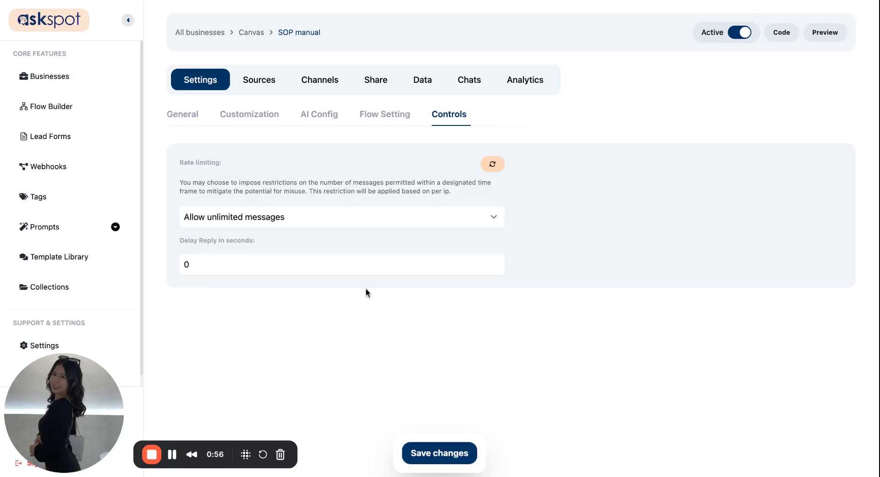
left_click(356, 218)
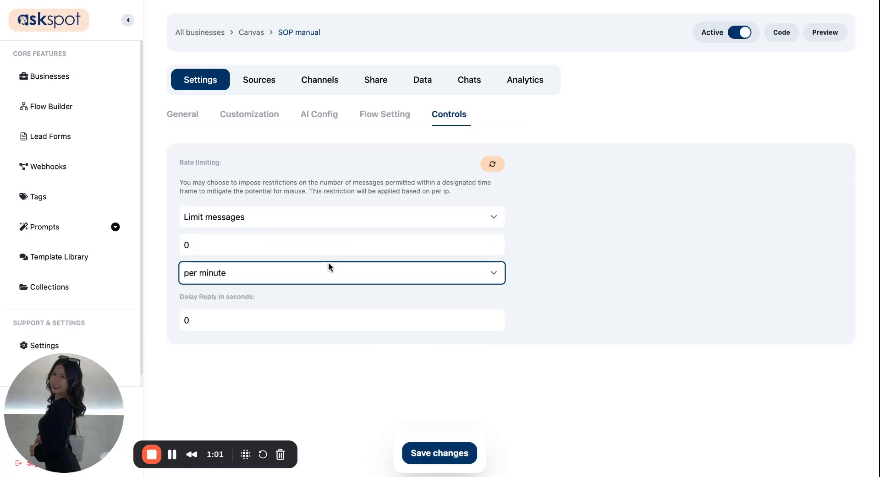
left_click(273, 246)
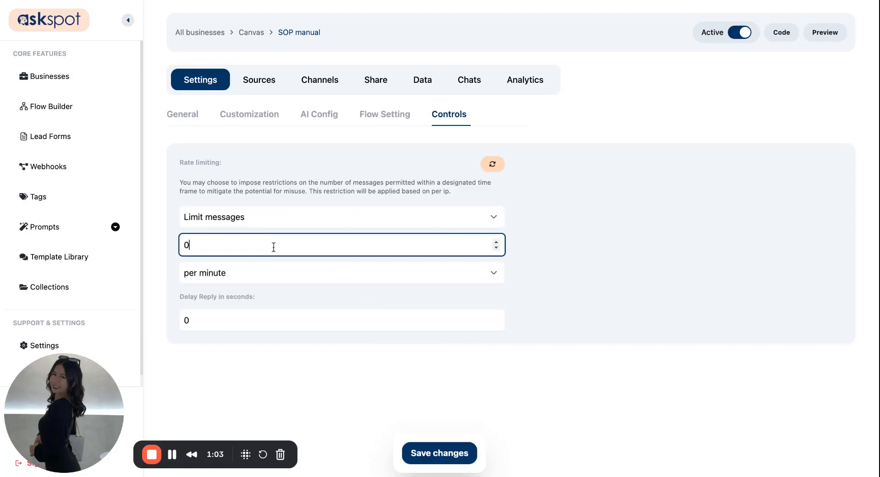
type("6")
double_click(351, 248)
type("6")
key("Tab")
key("Tab")
left_click(455, 457)
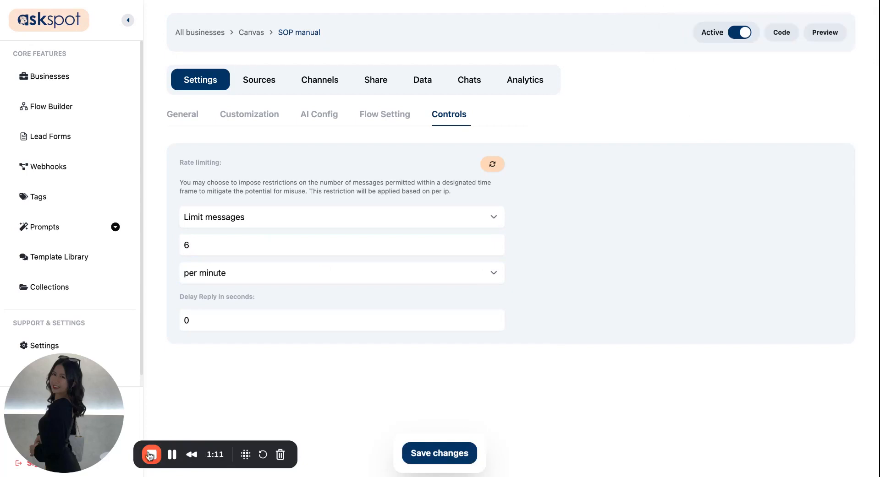
left_click(151, 455)
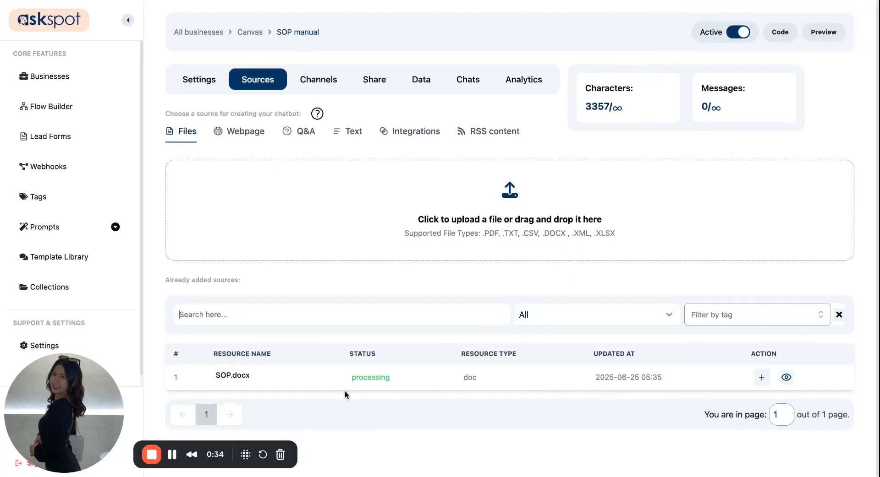
- Examine the Webpage and Q&A source types, including the question, answer, button title and flow fields
left_click(251, 134)
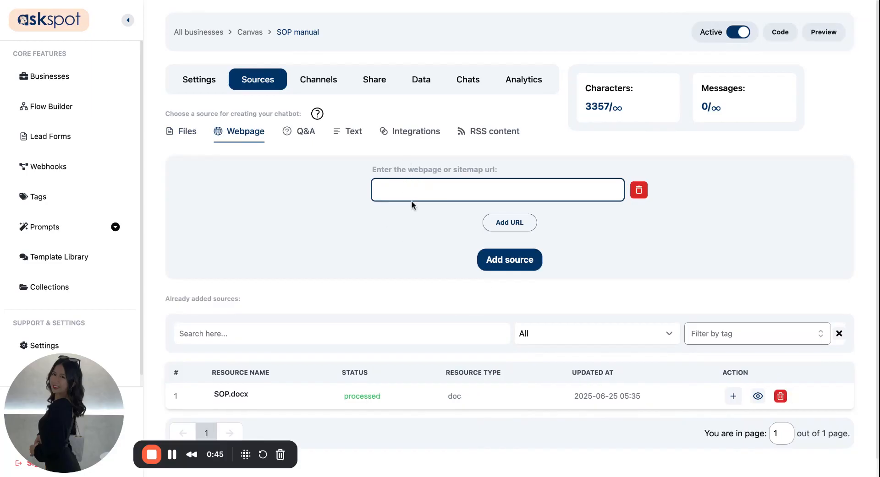
left_click(306, 142)
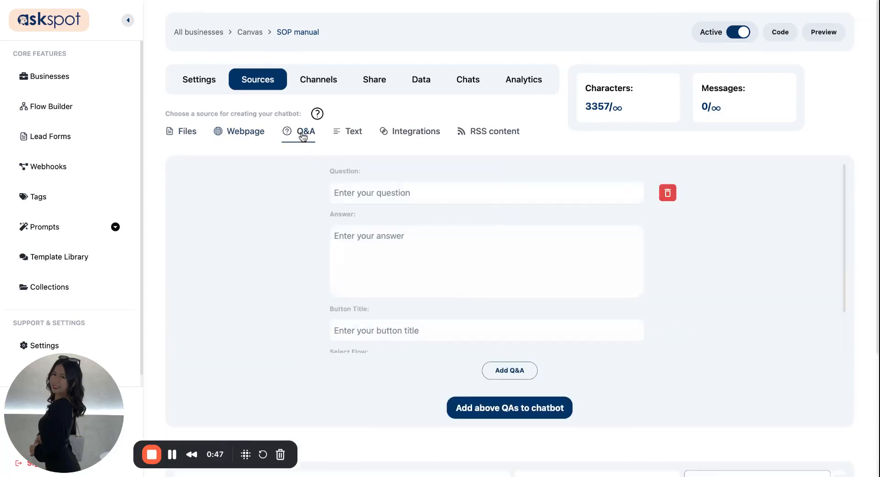
scroll(383, 202, "down", 1)
scroll(382, 205, "up", 1)
scroll(382, 217, "down", 2)
scroll(381, 218, "up", 2)
scroll(382, 218, "down", 2)
scroll(382, 217, "up", 2)
scroll(381, 218, "down", 2)
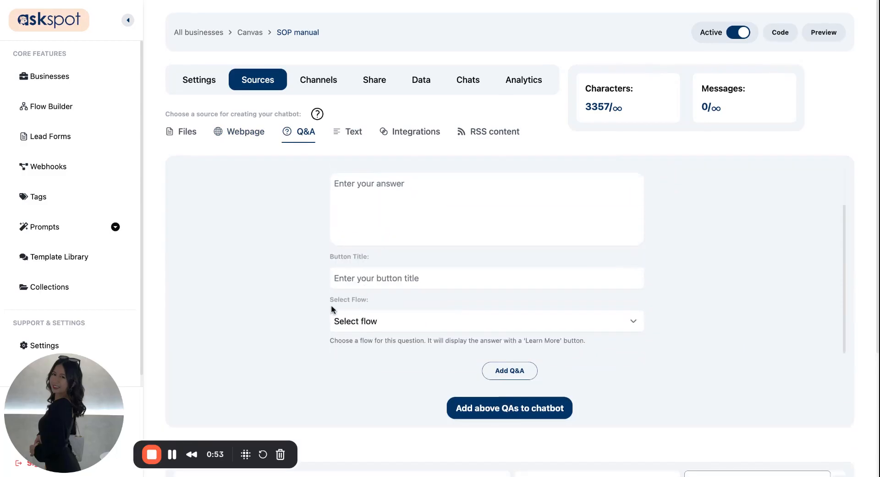
- Examine the Text, Integrations and RSS content source types and the processing status of SOP.docx
left_click(344, 134)
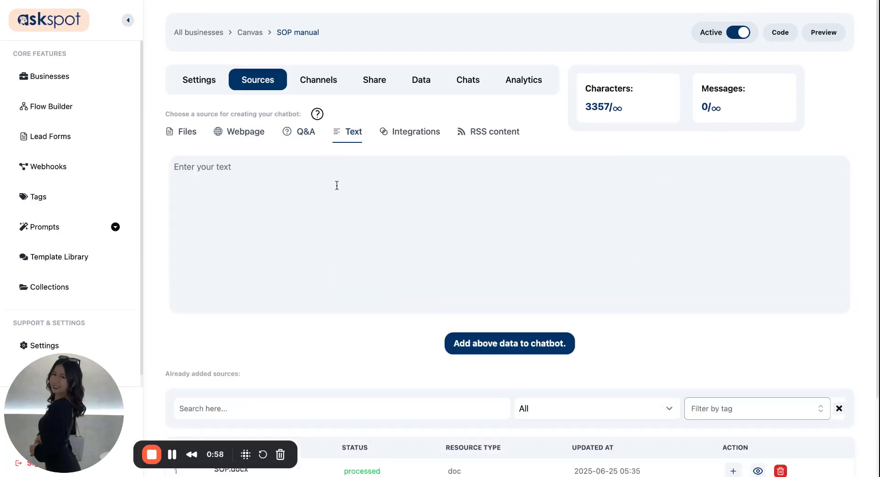
left_click(337, 186)
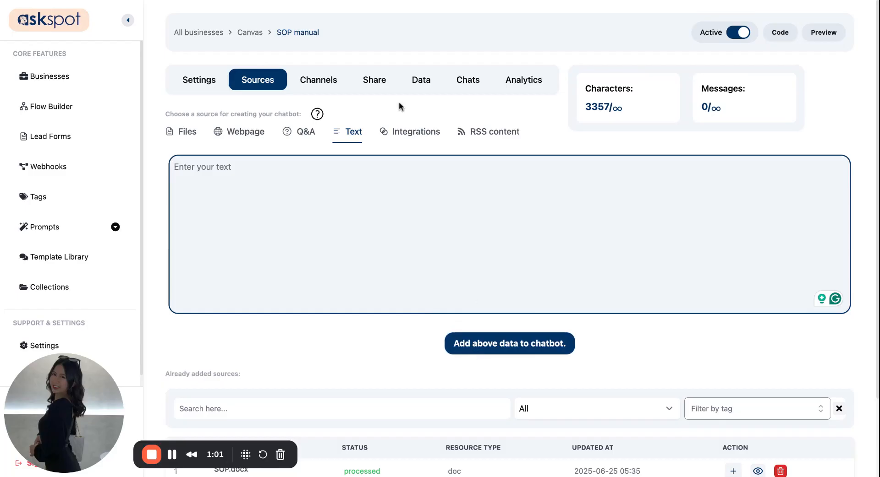
left_click(397, 133)
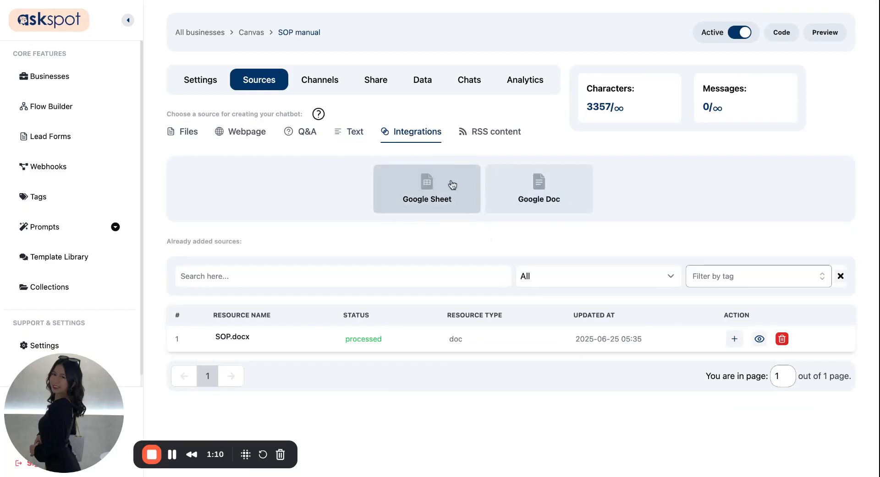
left_click(465, 131)
left_click(405, 185)
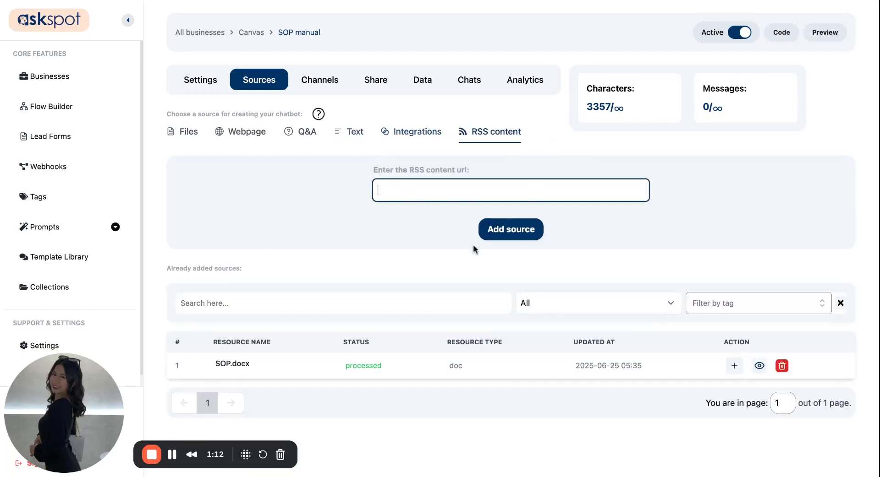
left_click(394, 275)
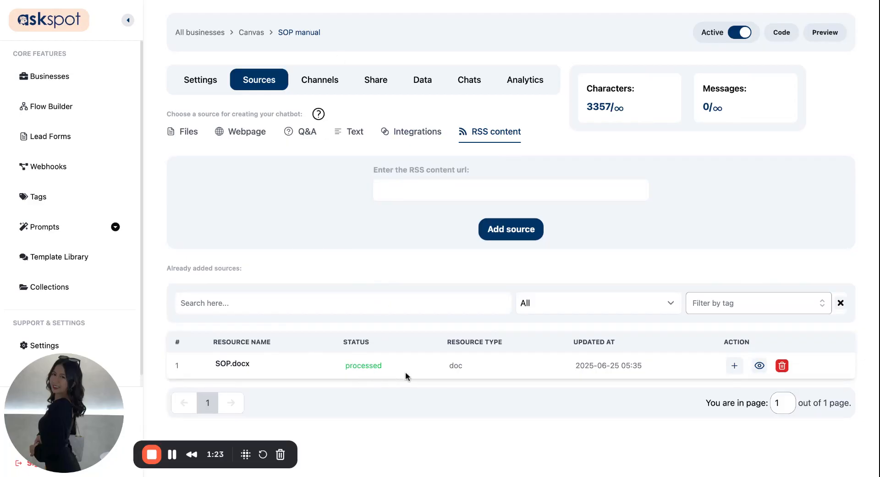
double_click(378, 365)
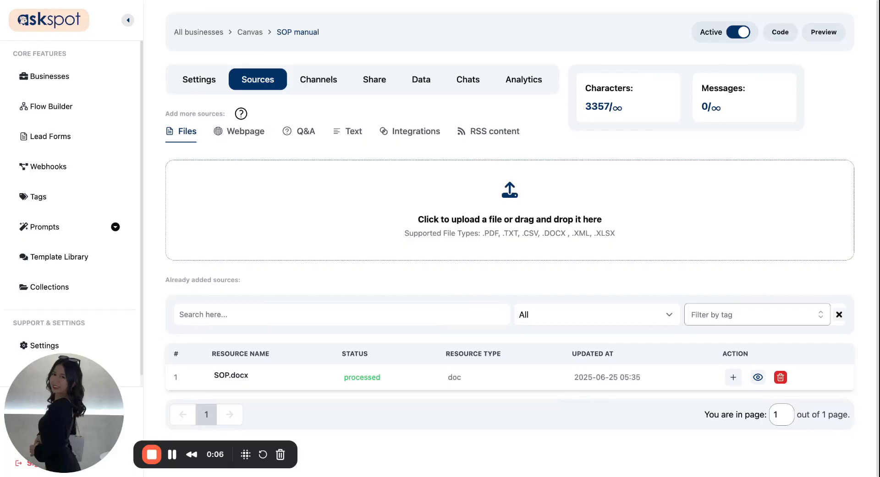
- Open the canvas's theme customization settings and look through the built-in and custom themes
left_click(194, 88)
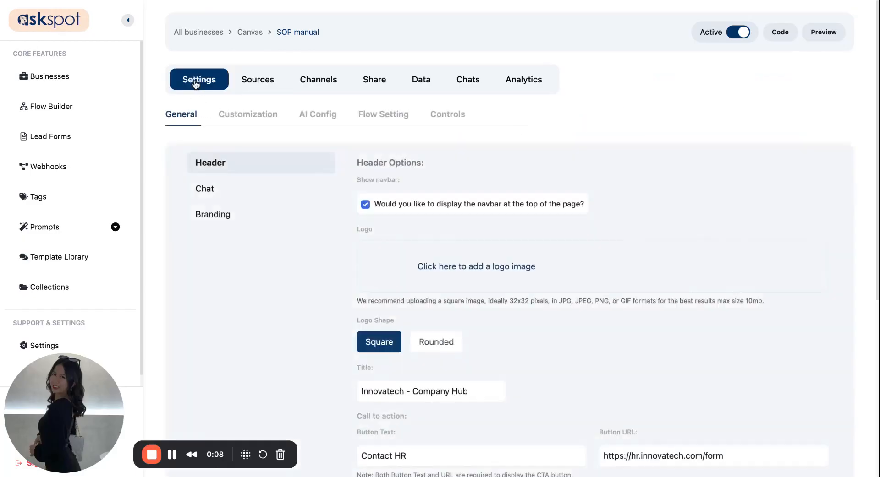
left_click(268, 117)
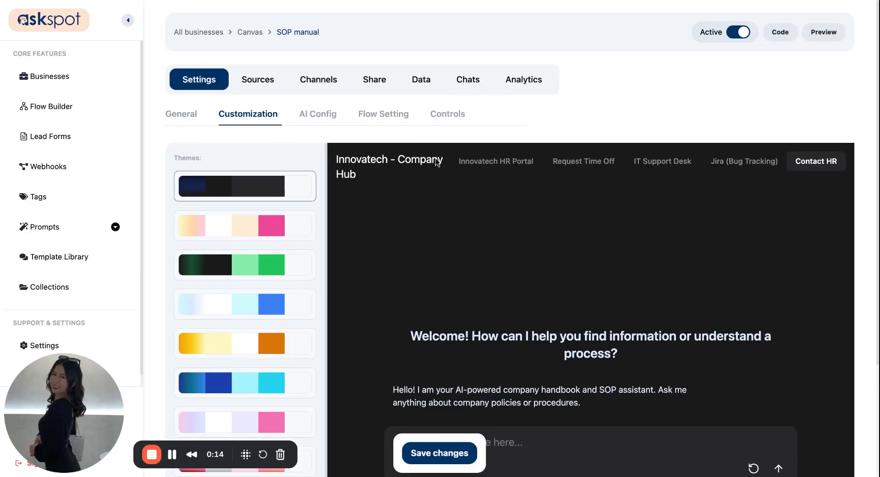
scroll(291, 262, "down", 3)
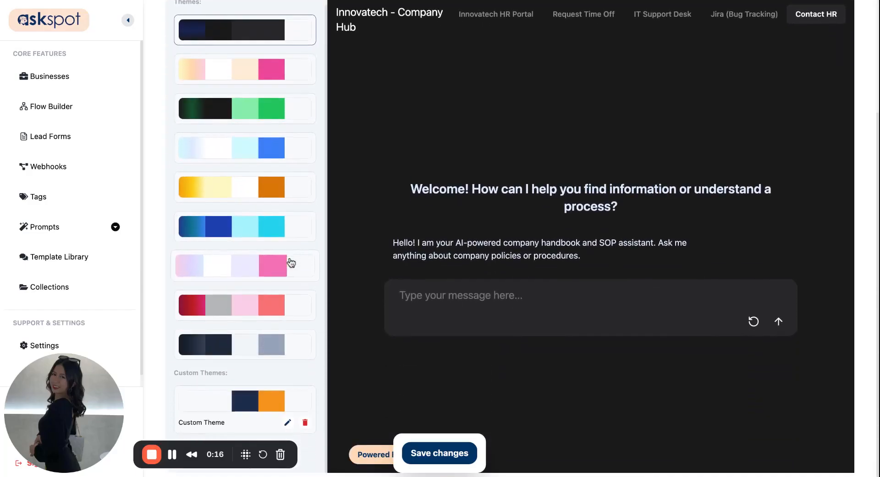
left_click_drag(71, 452, 546, 428)
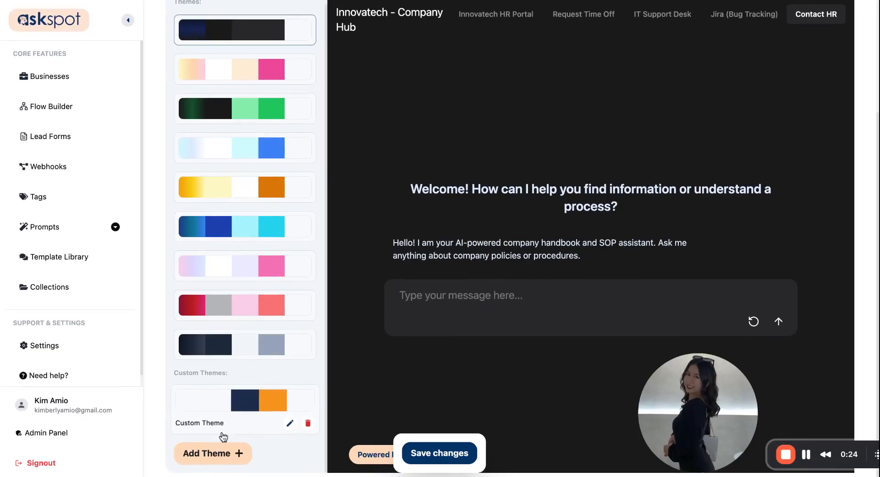
- Try a purple chat card background in a new custom theme, and cancel the theme's creation
left_click(208, 453)
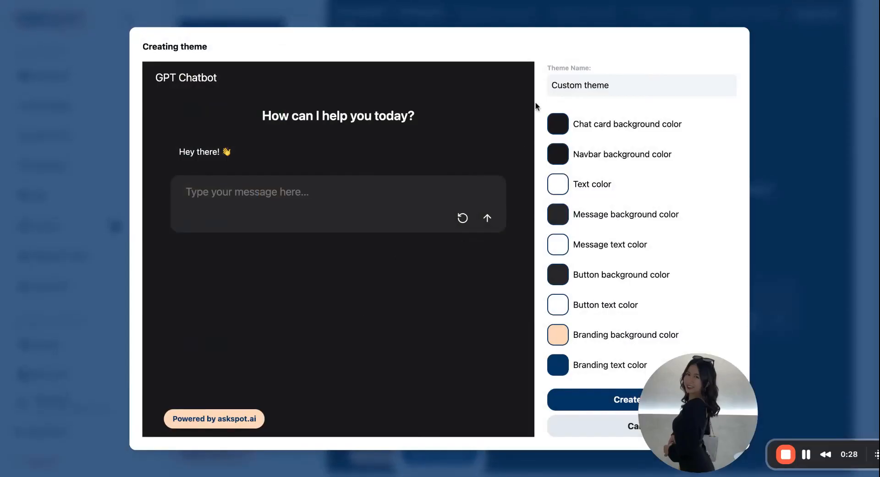
left_click(558, 124)
left_click(605, 149)
mouse_move(604, 149)
left_mouse_down()
mouse_move(603, 118)
mouse_move(624, 151)
mouse_move(613, 114)
mouse_move(629, 155)
mouse_move(611, 136)
left_mouse_up()
left_click(678, 115)
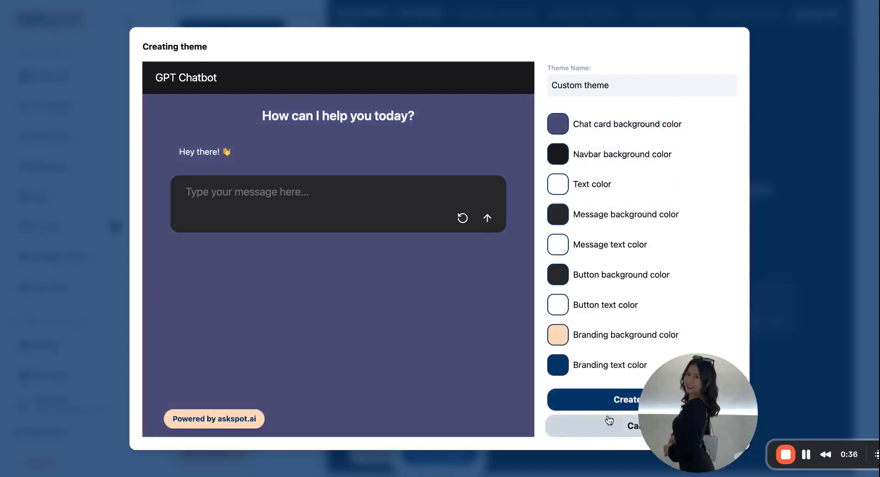
left_click(595, 428)
- Apply the existing navy and orange Custom Theme to the canvas and save the changes
left_click(205, 411)
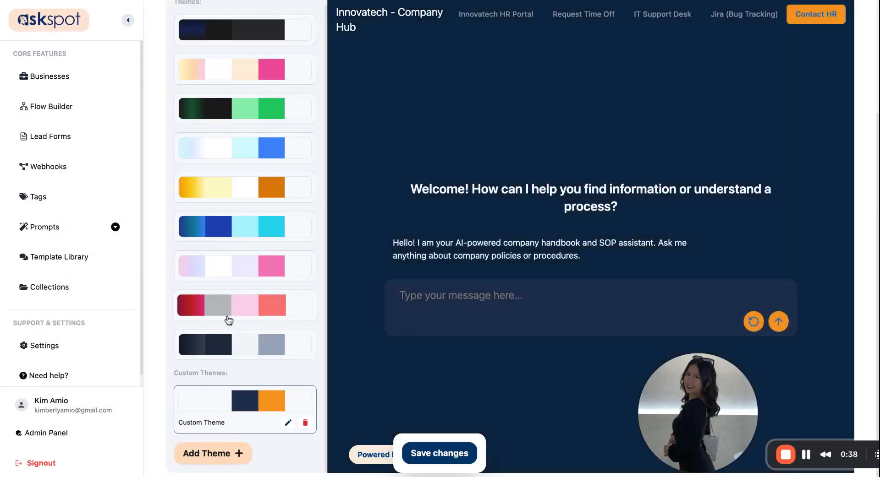
scroll(228, 320, "up", 3)
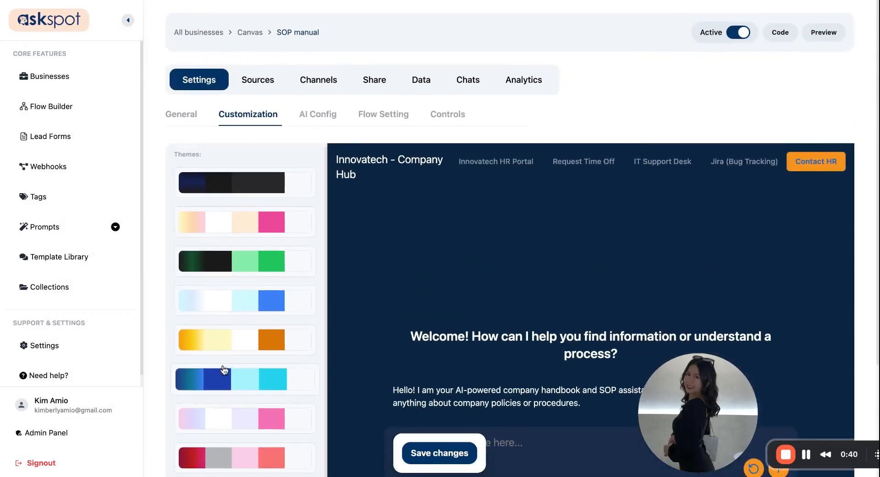
left_click(437, 460)
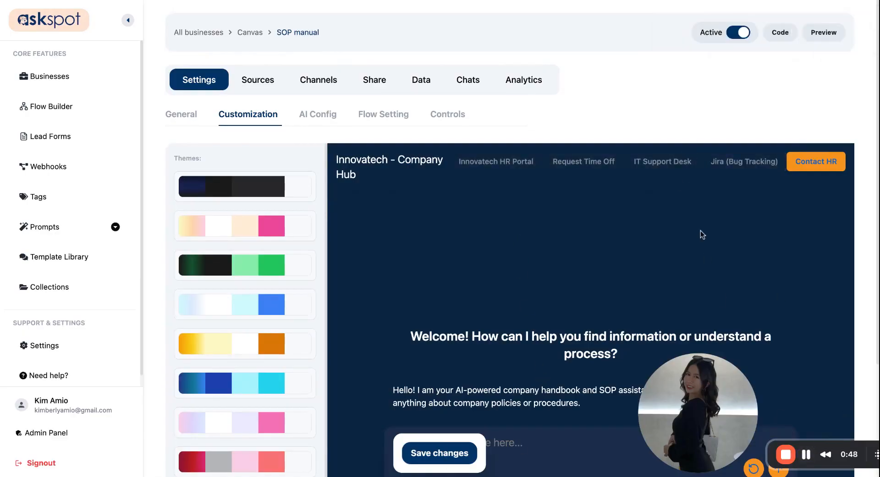
- Start a new form channel for the canvas and title it Handbook Feedback Form
left_click(327, 87)
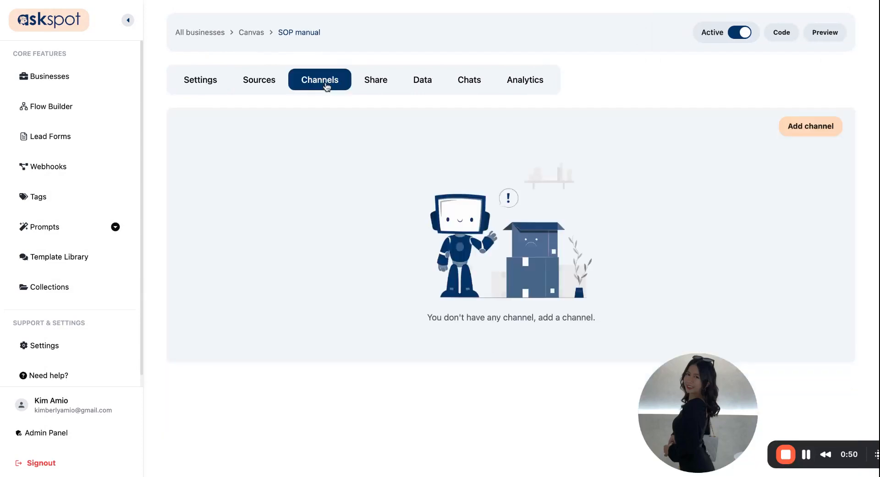
left_click(786, 126)
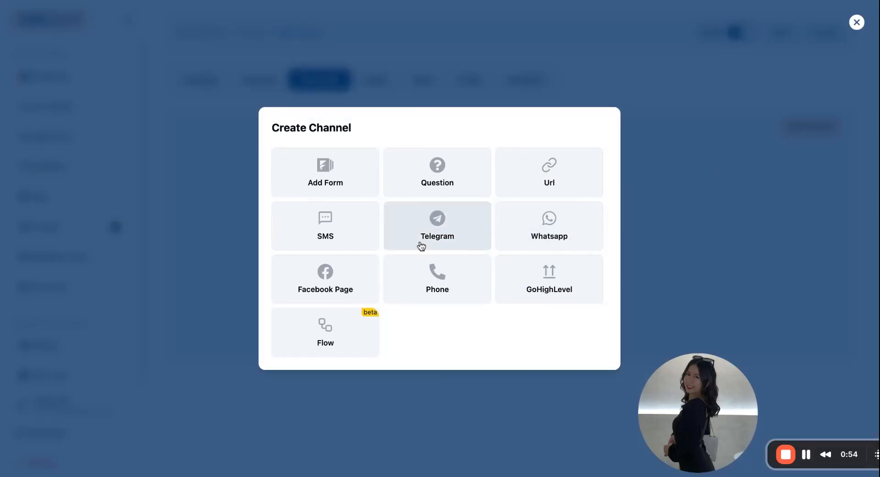
left_click(354, 186)
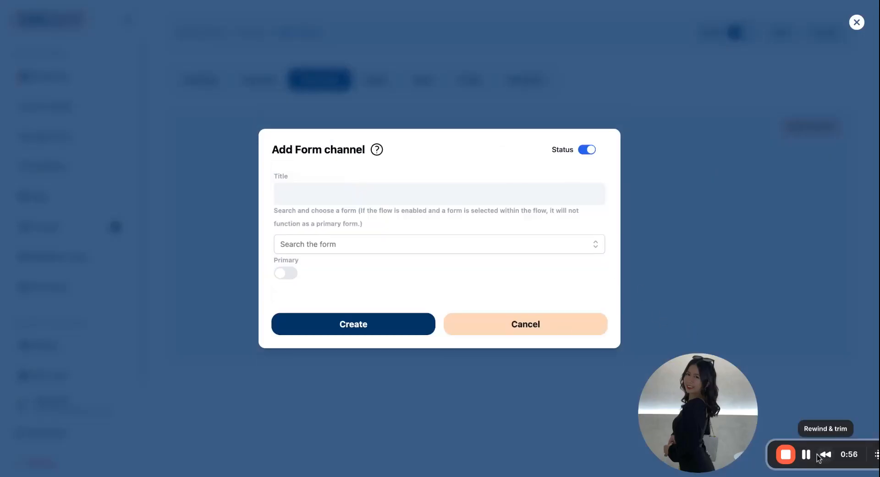
left_click(480, 200)
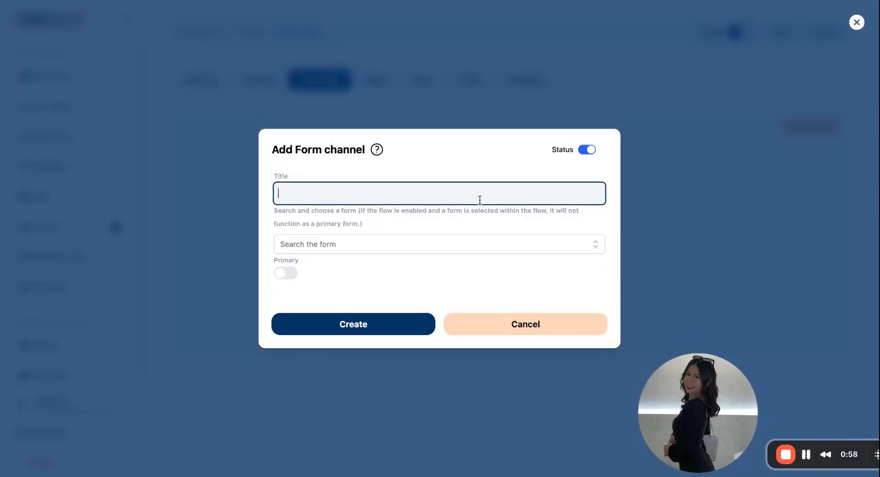
type("Handbook Feedback Form")
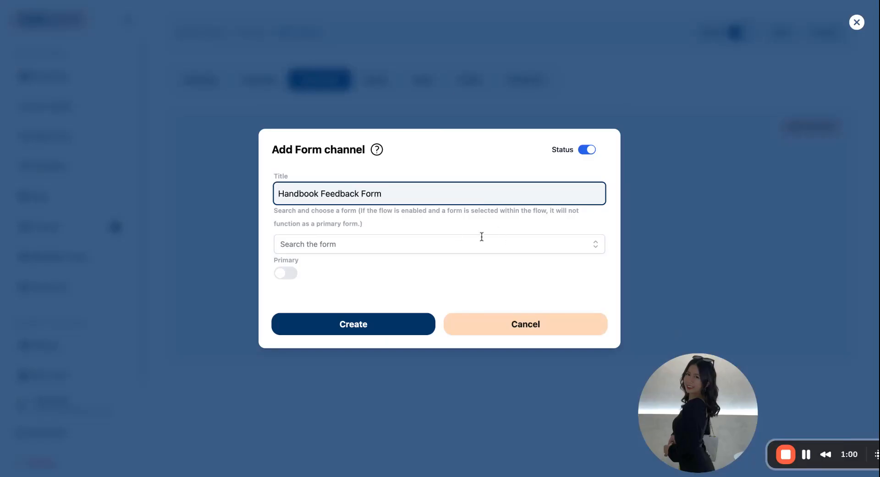
- Search the available forms for "feedback" and choose In Chat Feedback Form for the channel
left_click(542, 249)
type("ff]e")
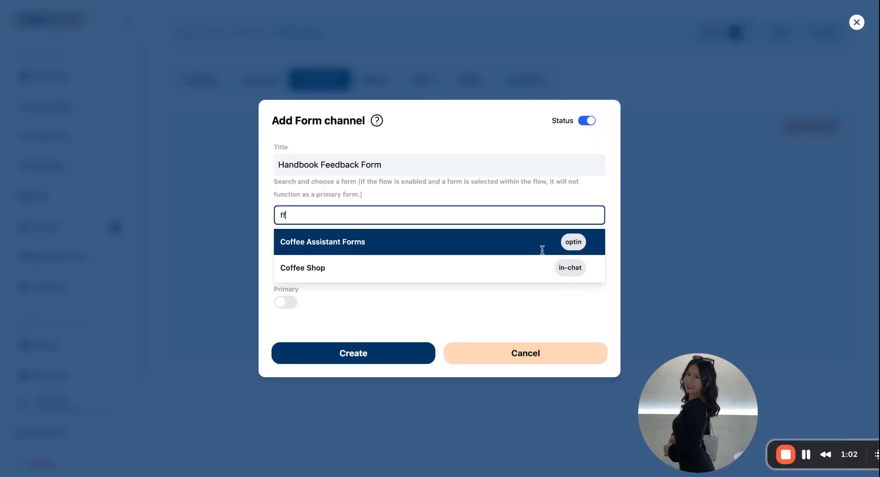
key("BackSpace")
key("BackSpace")
key("BackSpace")
type("feedback")
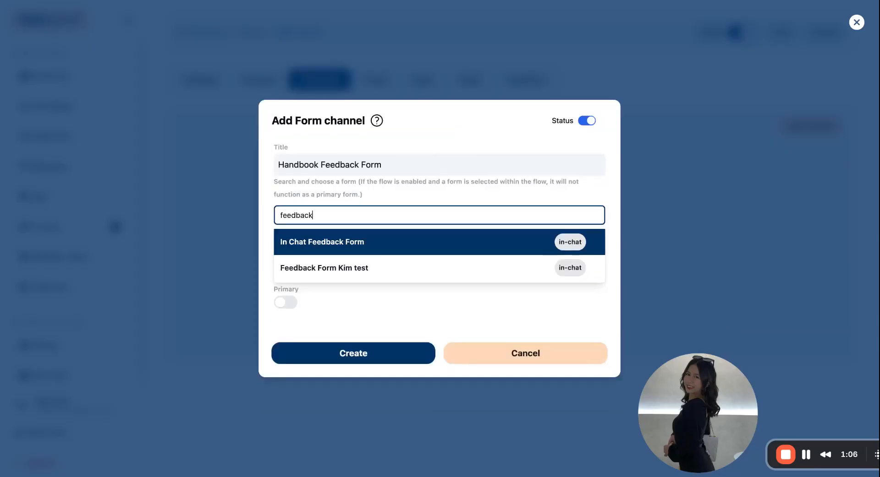
left_click(529, 252)
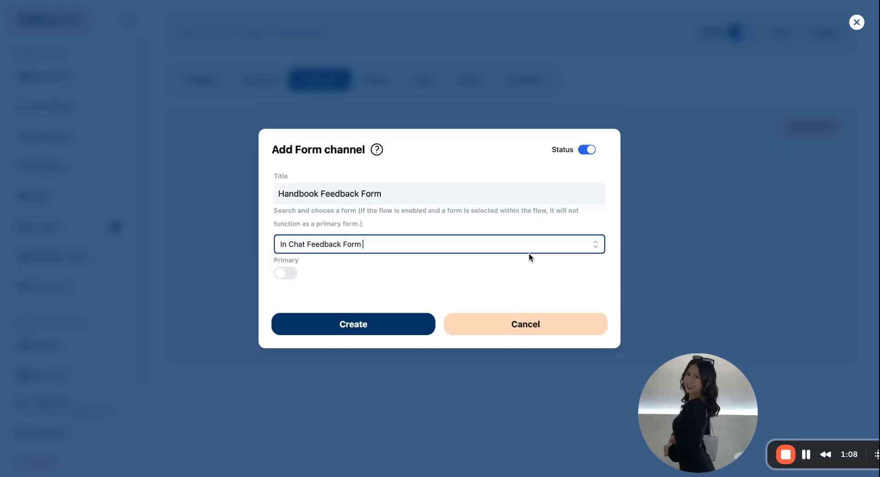
- Check the primary form's automatic opening options, switch the primary setting back off and create the form channel
left_click(286, 274)
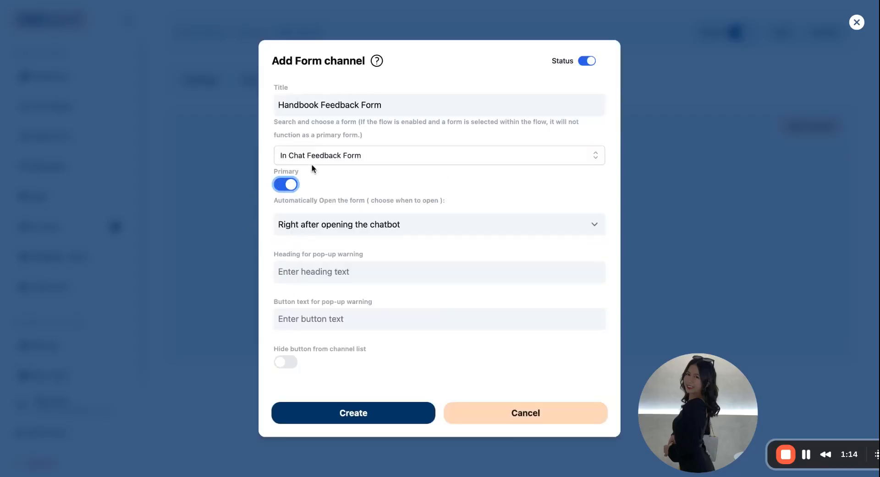
left_click(332, 228)
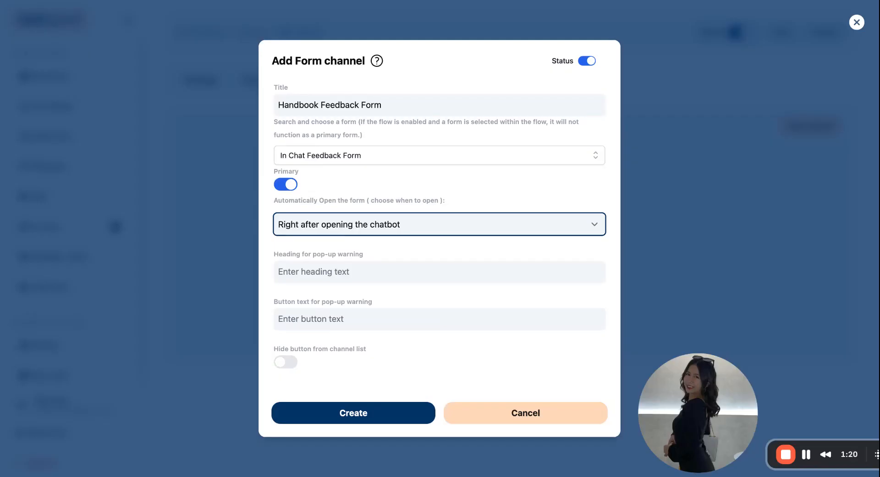
left_click(285, 184)
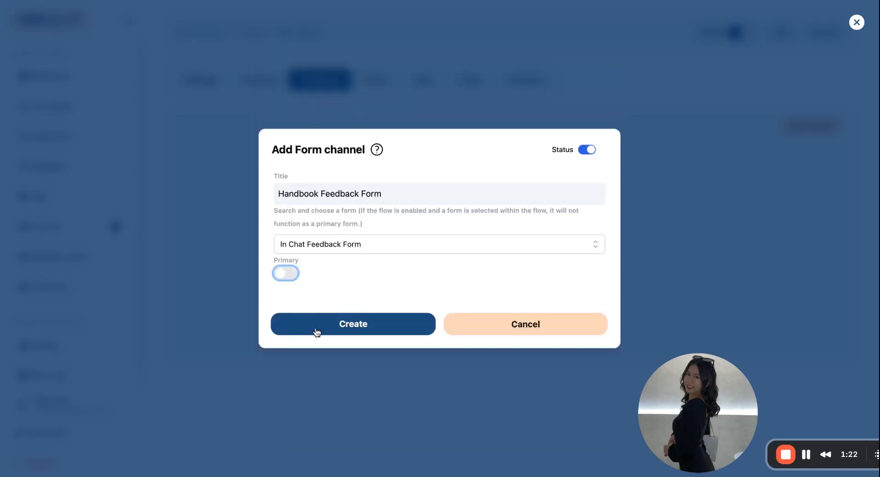
left_click(344, 328)
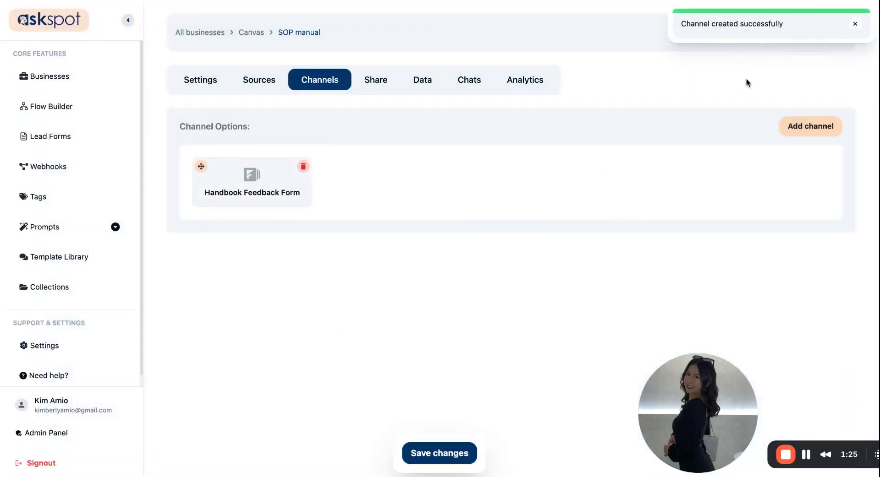
- Create a question channel titled Company Policies, leaving its override response empty
left_click(791, 127)
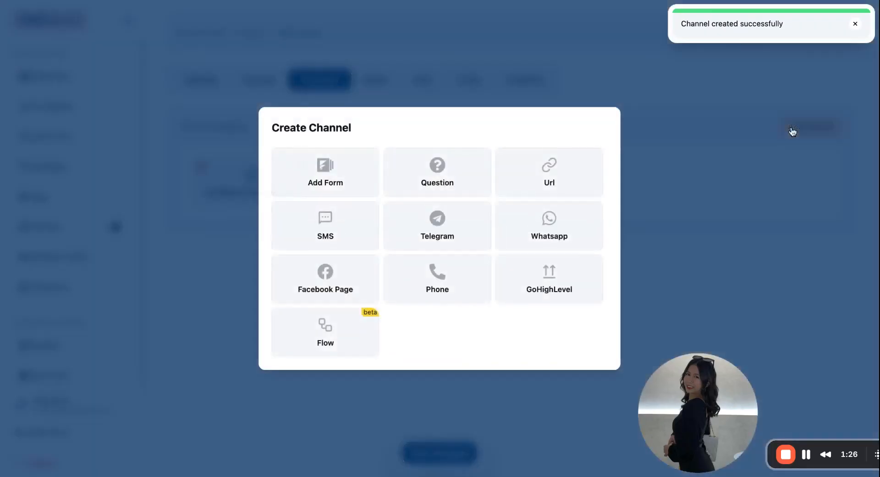
left_click(446, 163)
left_click(419, 131)
type("Compa")
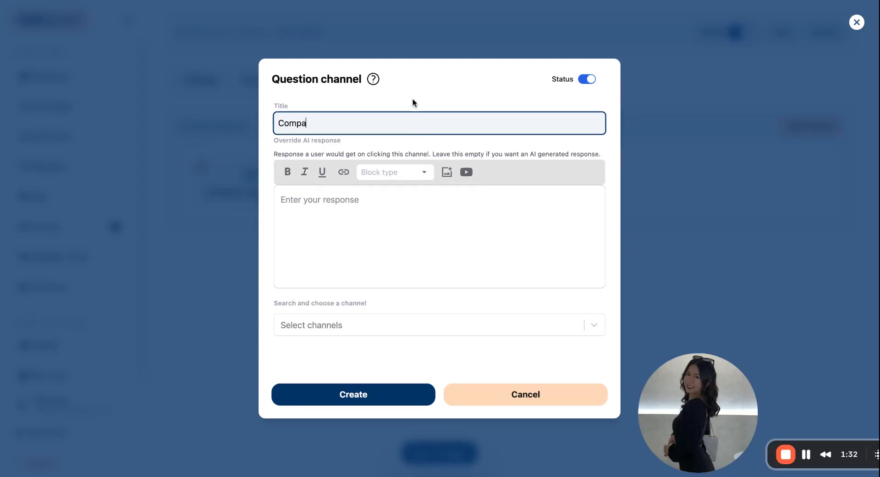
type("ny Policies")
left_click(351, 405)
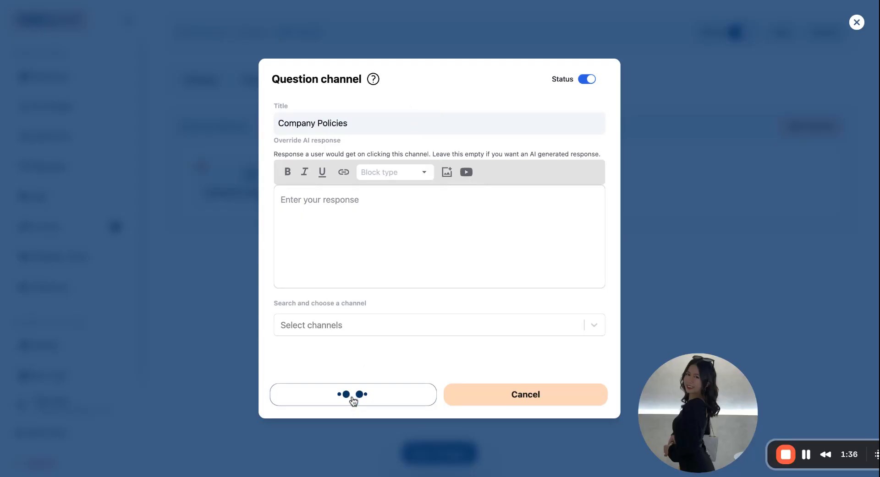
- Create a question channel titled Dress Code with an empty override response, and save the channel changes
left_click(789, 130)
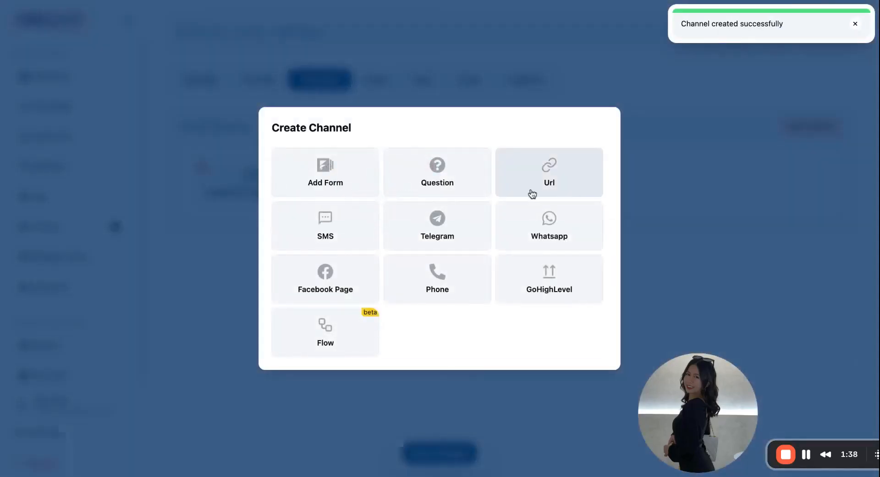
left_click(437, 174)
left_click(439, 124)
type("Dess Ca")
key("BackSpace")
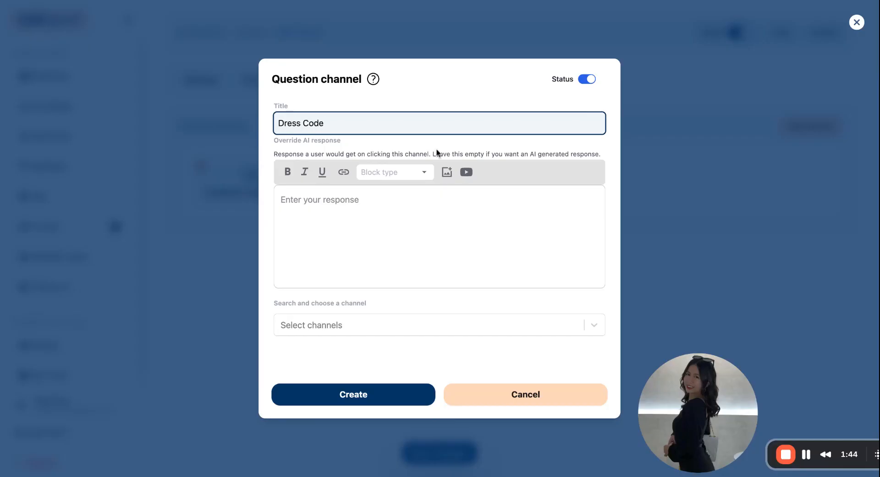
left_click(398, 397)
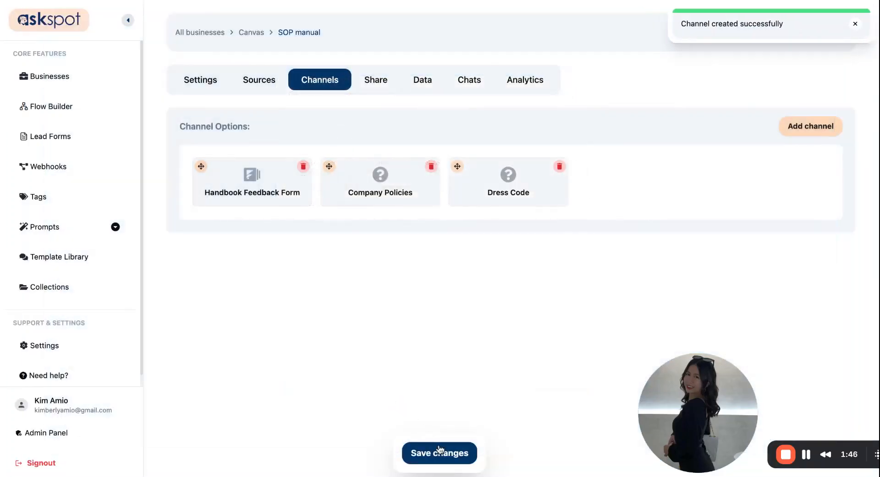
left_click(437, 448)
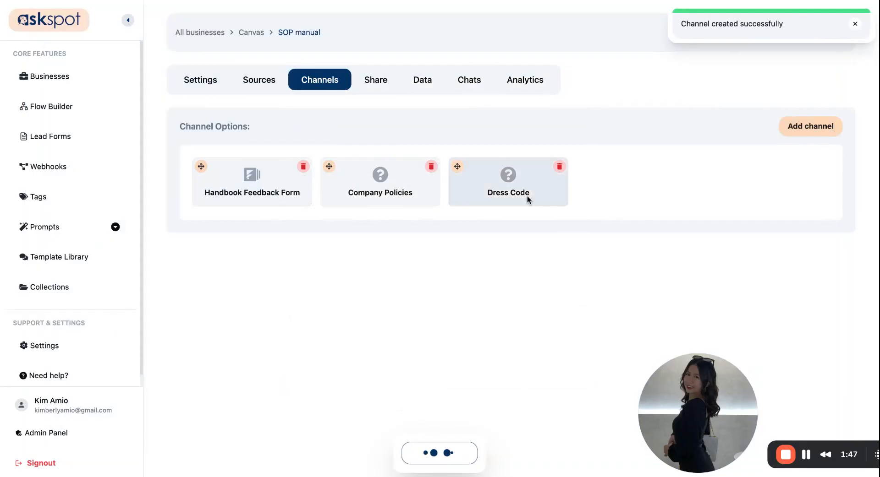
- Dismiss the notifications, preview the canvas and ask the assistant about Company Policies through its channel
left_click(855, 25)
left_click(855, 25)
left_click(824, 32)
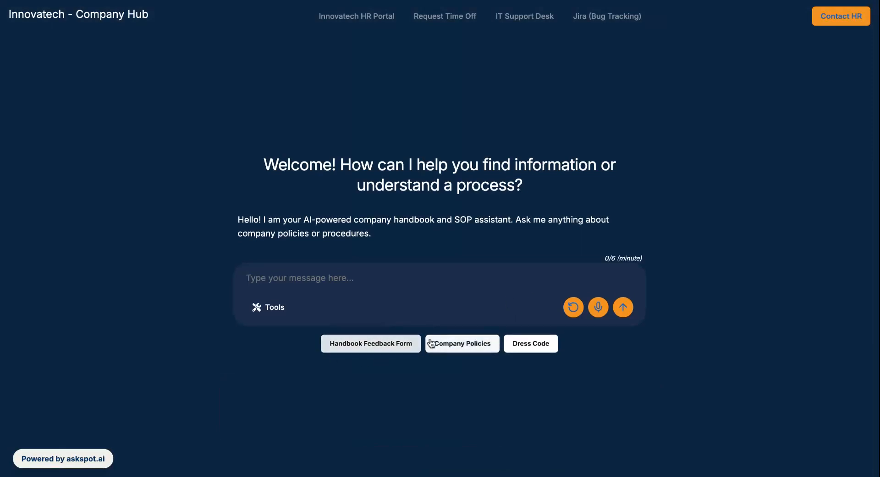
left_click(459, 349)
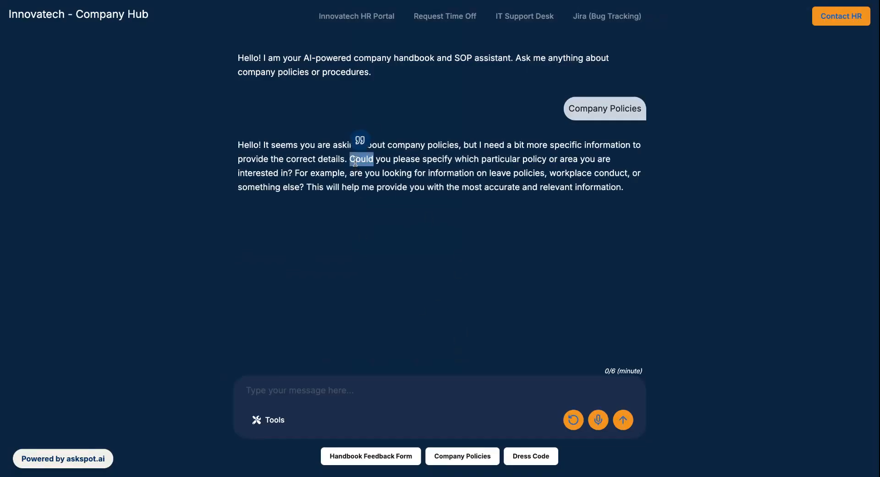
- Ask the assistant about Dress Code through its channel, and examine the reply and the per-minute message counter
left_click(530, 457)
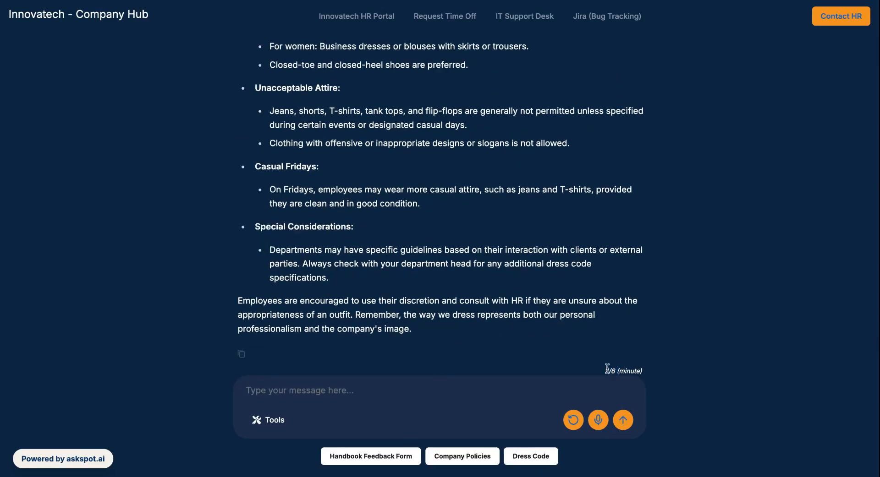
left_click_drag(606, 368, 634, 370)
left_click(538, 222)
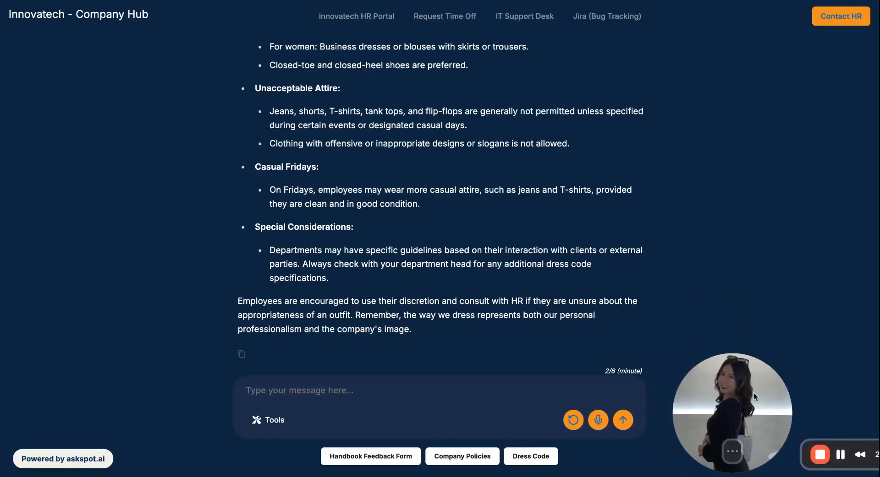
- Dictate the request "provide sop for submitting a bug to the development team" by voice and send it with the Canvas tool
left_click(599, 420)
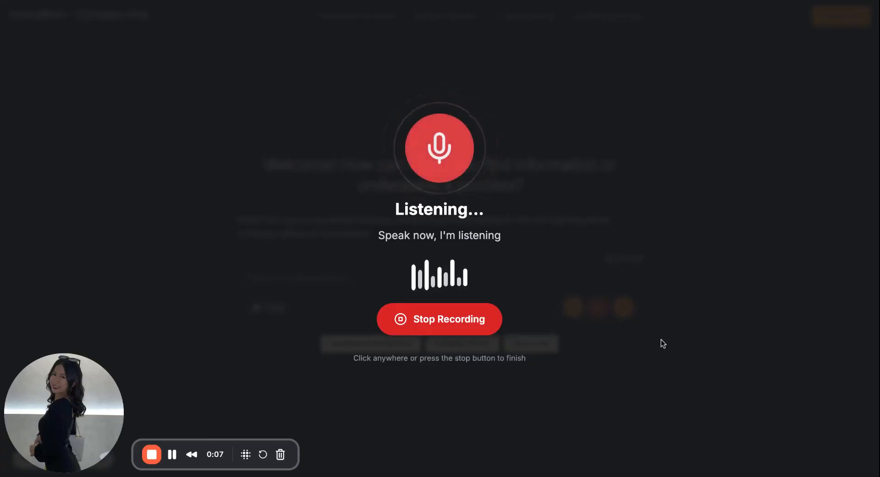
left_click(431, 323)
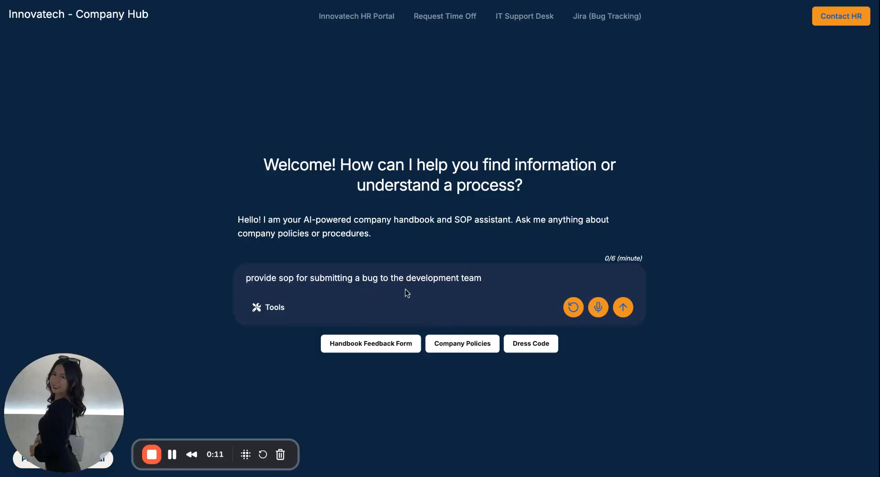
left_click(492, 277)
left_click(275, 315)
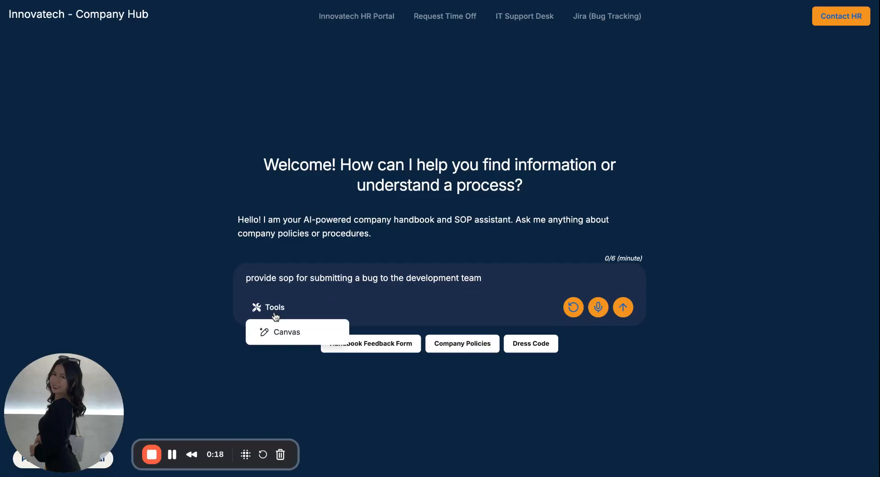
left_click(290, 336)
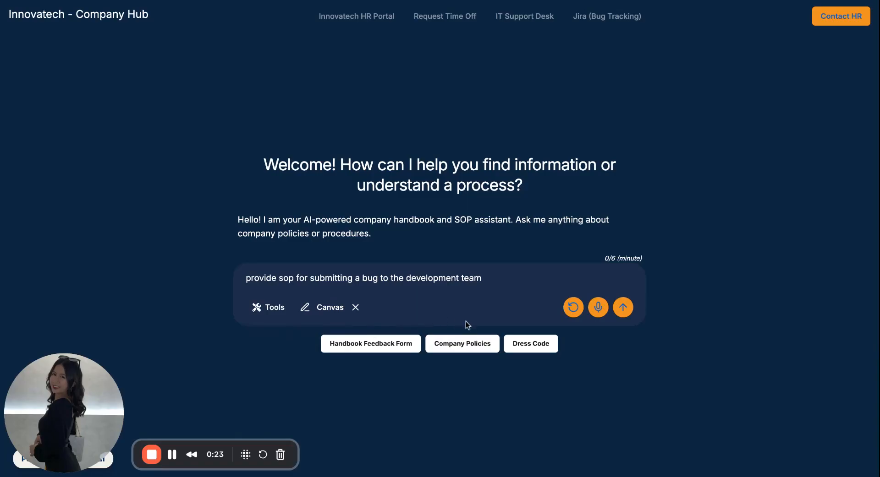
left_click(624, 307)
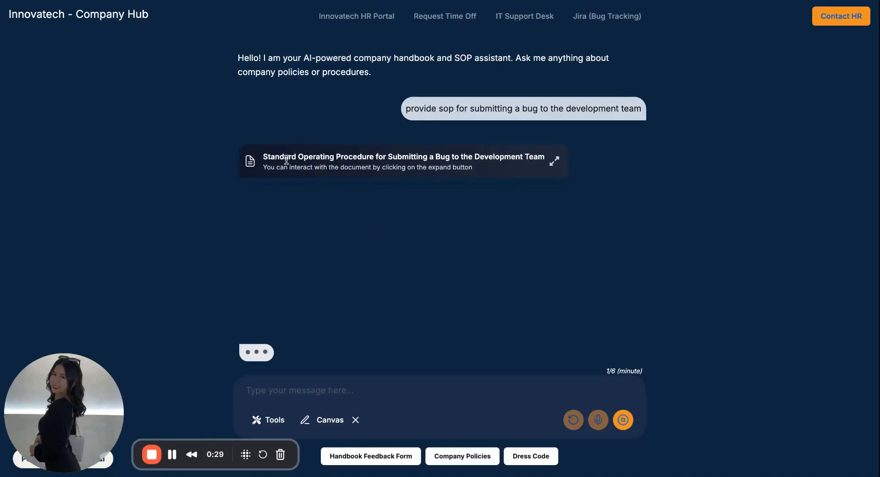
- Expand the generated bug-submission SOP document, examine its sections and editing options, and close the document
left_click(440, 158)
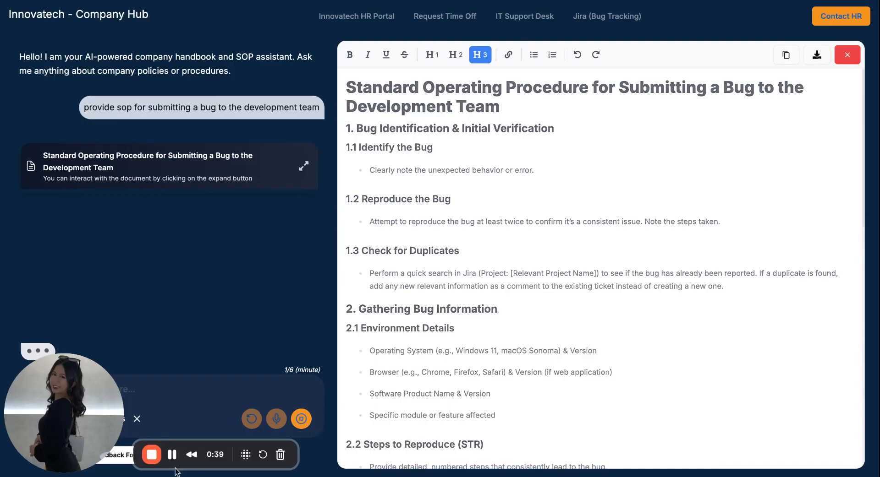
scroll(502, 294, "down", 12)
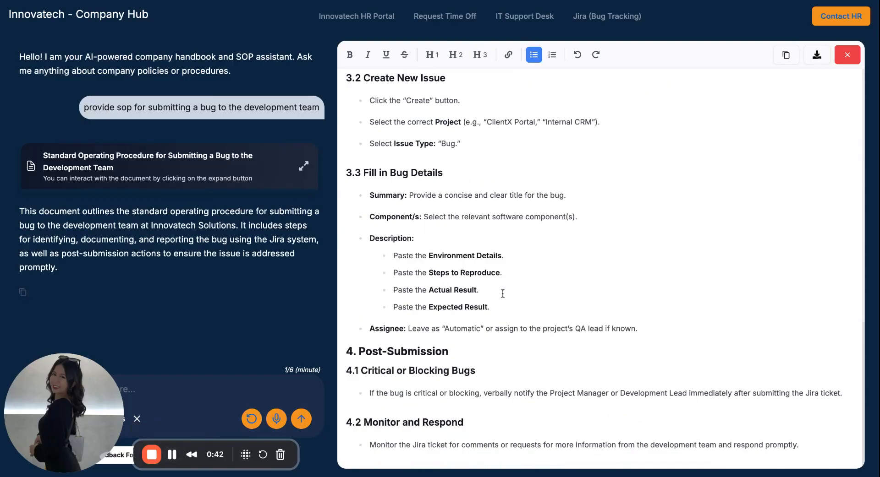
left_click(502, 294)
left_click(531, 306)
left_click(476, 422)
scroll(418, 162, "up", 20)
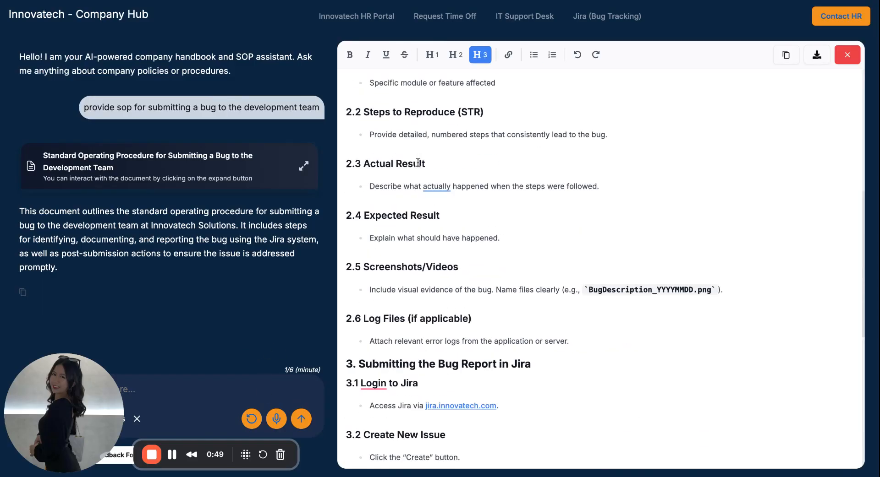
left_click(456, 120)
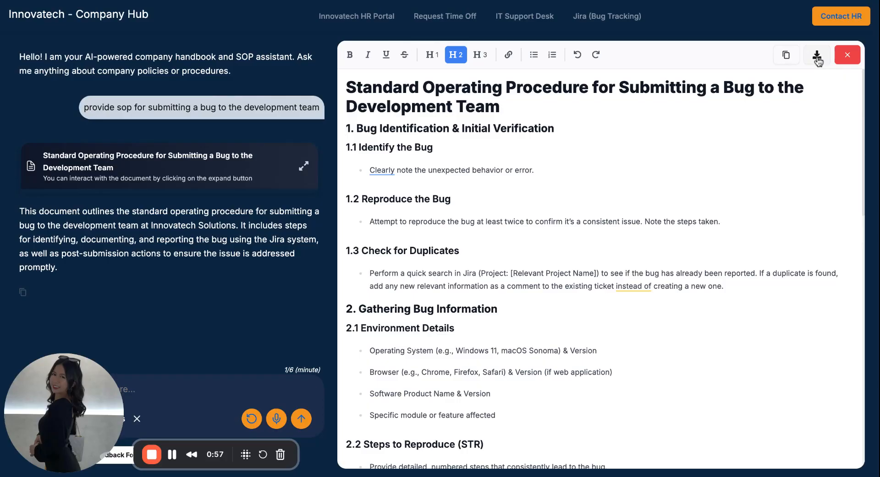
left_click(846, 56)
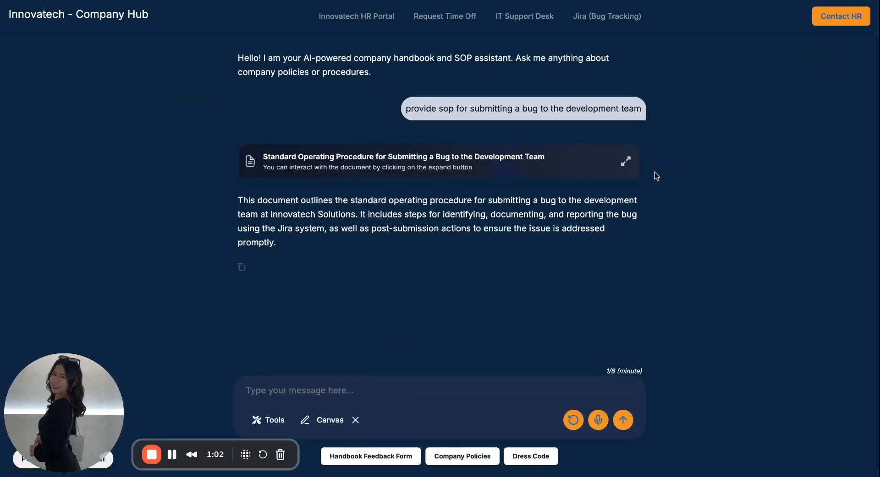
left_click(625, 162)
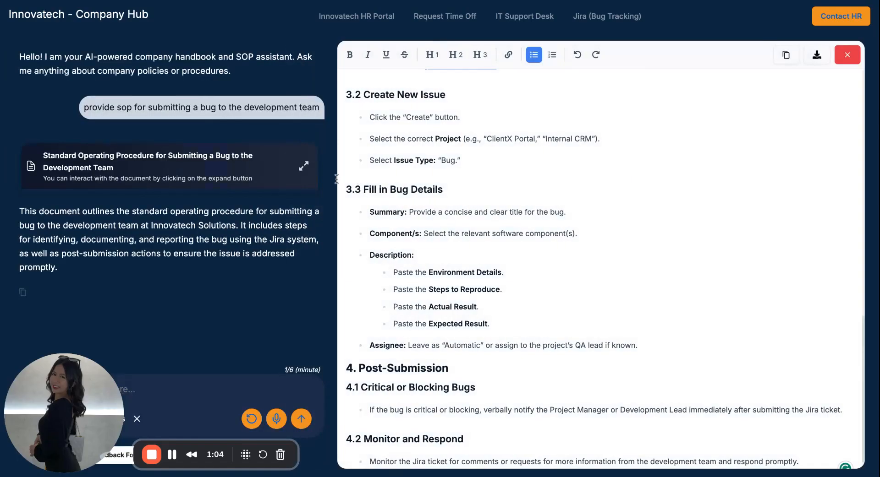
left_click(847, 55)
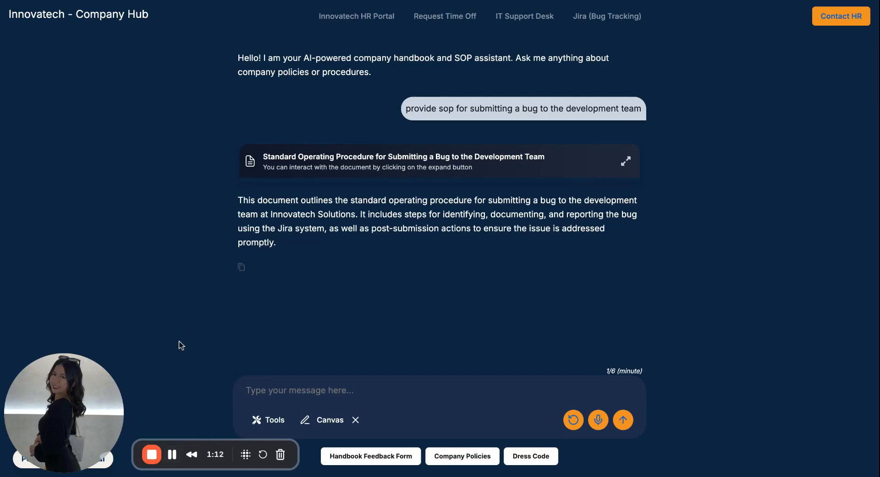
- Return to the SOP manual canvas configuration and review its sharing options: SEO, canvas link code and Open Graph
left_click(308, 1)
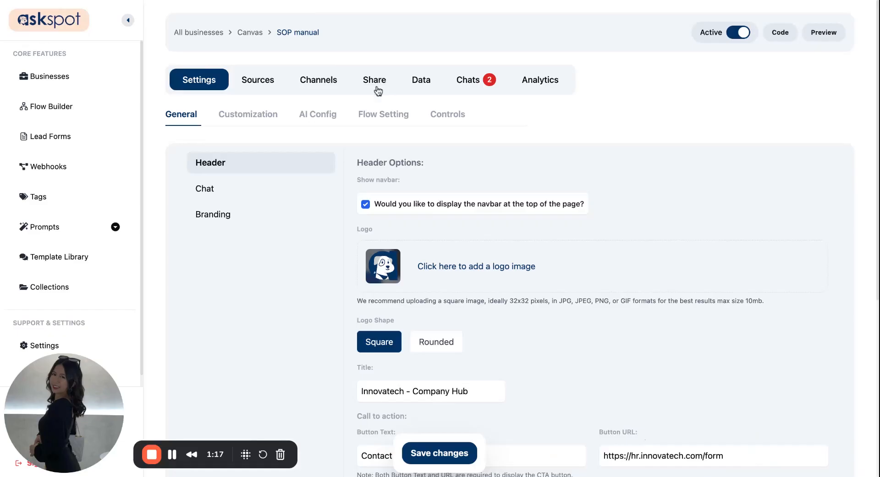
left_click(375, 86)
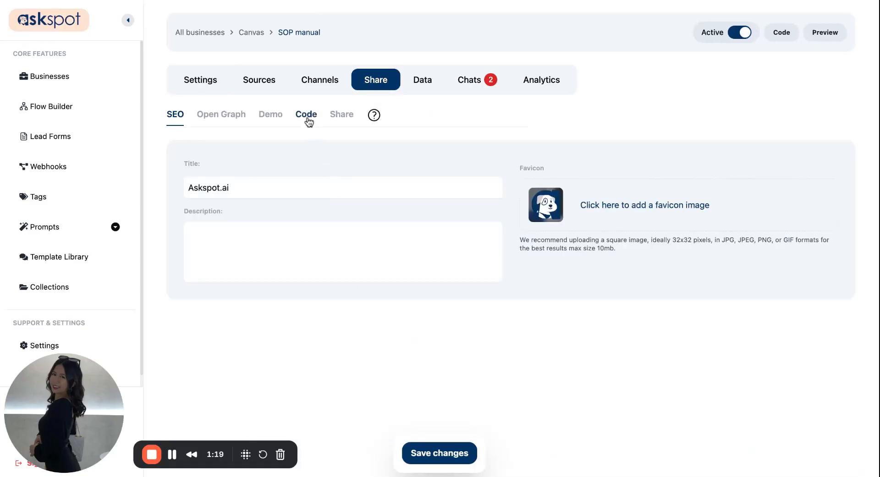
left_click(308, 120)
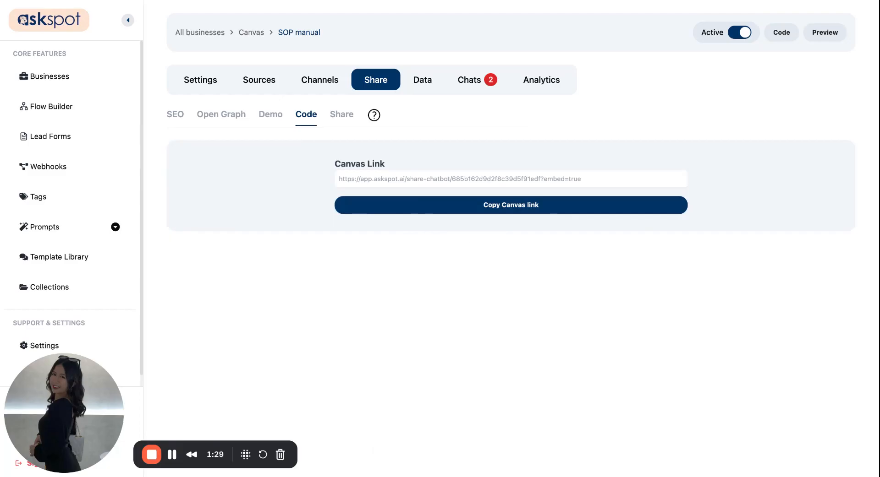
left_click(222, 121)
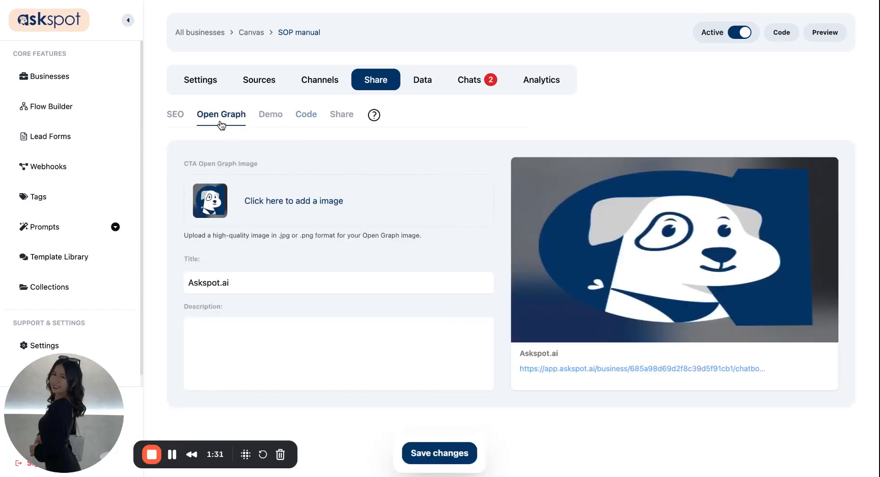
left_click(180, 119)
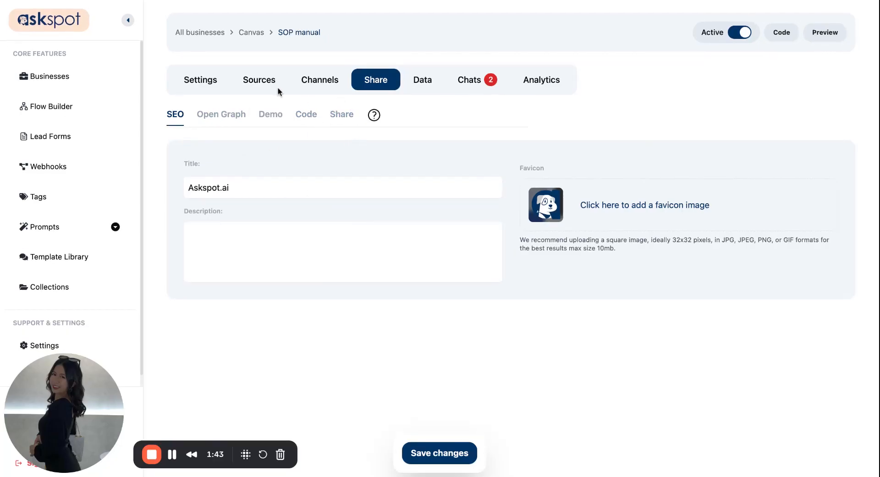
- Review the SOP manual canvas's sources, channels and settings
left_click(257, 77)
left_click(308, 88)
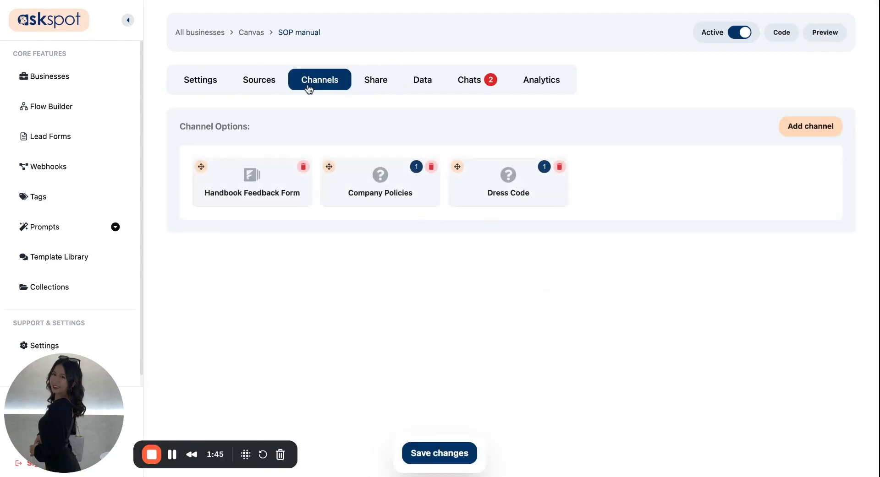
left_click(199, 90)
- Switch to the SEO Content Generator canvas, ask its channel question "What's a good topic for a blog post this week?" and view the tools
left_click(337, 0)
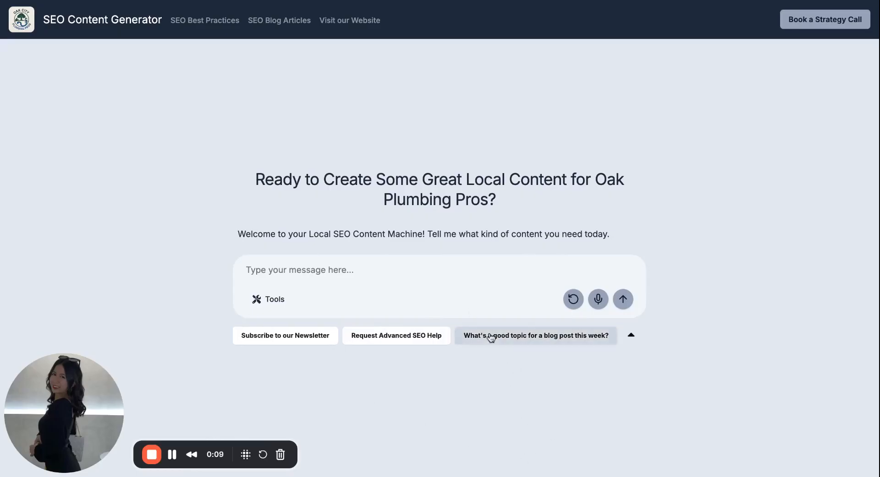
left_click(503, 341)
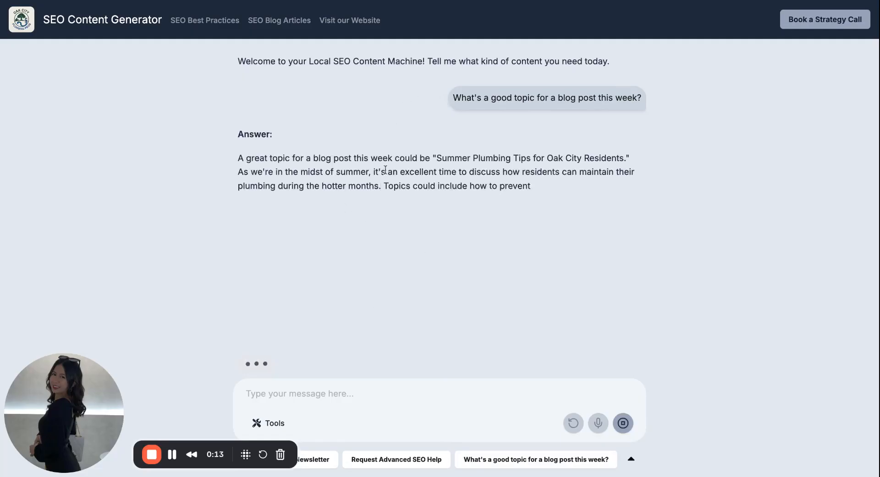
left_click(275, 423)
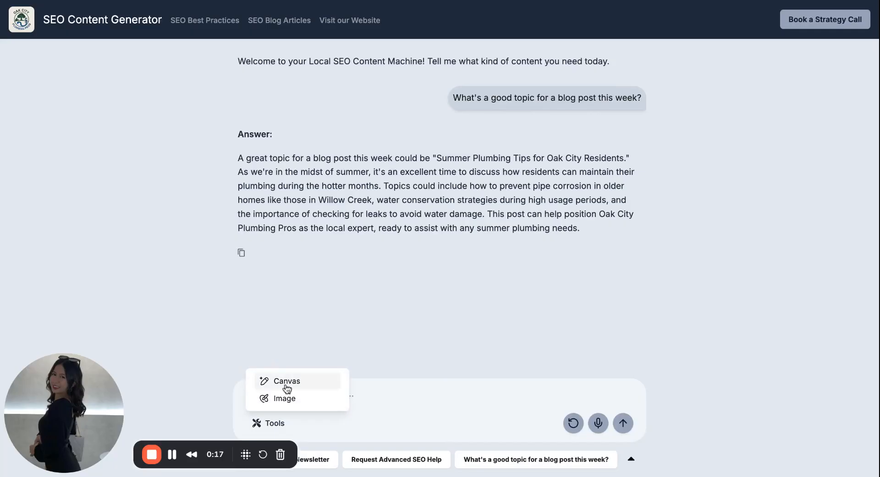
- Quote the whole blog-topic answer into the message field, and clear the quoted text
triple_click(384, 177)
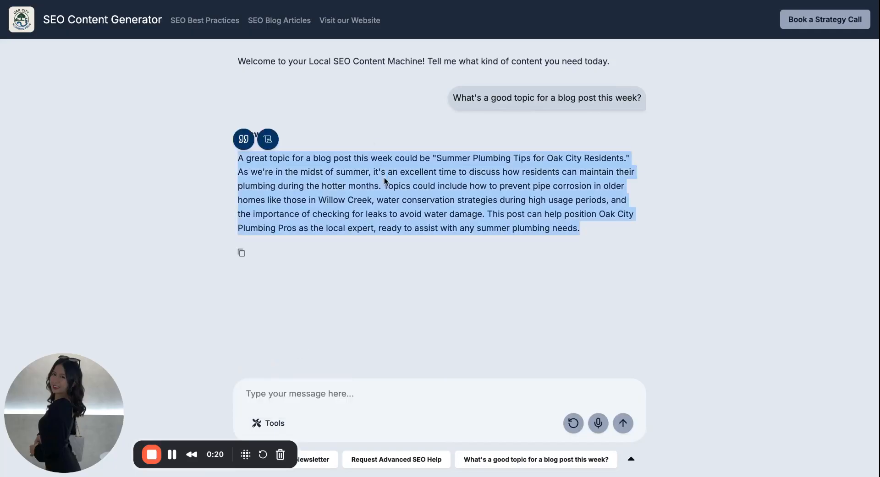
triple_click(416, 226)
triple_click(250, 181)
left_click(241, 140)
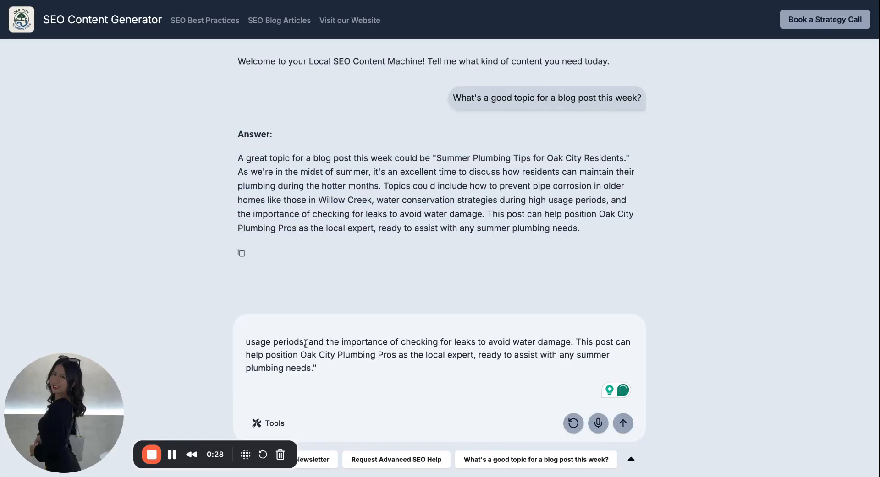
key("ctrl+a")
key("BackSpace")
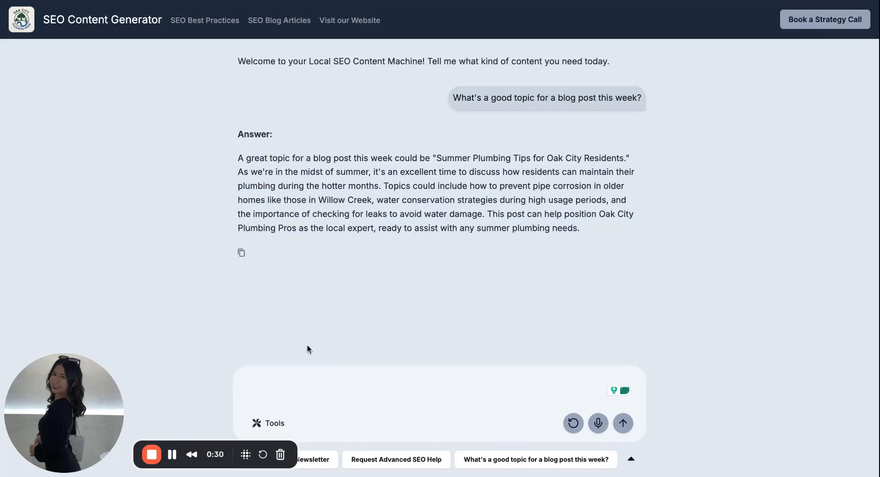
- Quote the blog-topic answer into the message field again and review the quoted text
triple_click(326, 190)
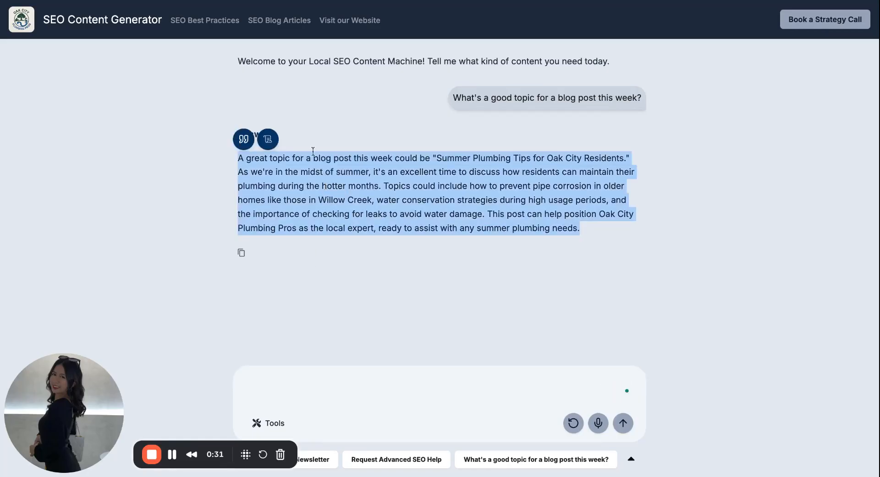
left_click(246, 142)
scroll(374, 368, "up", 3)
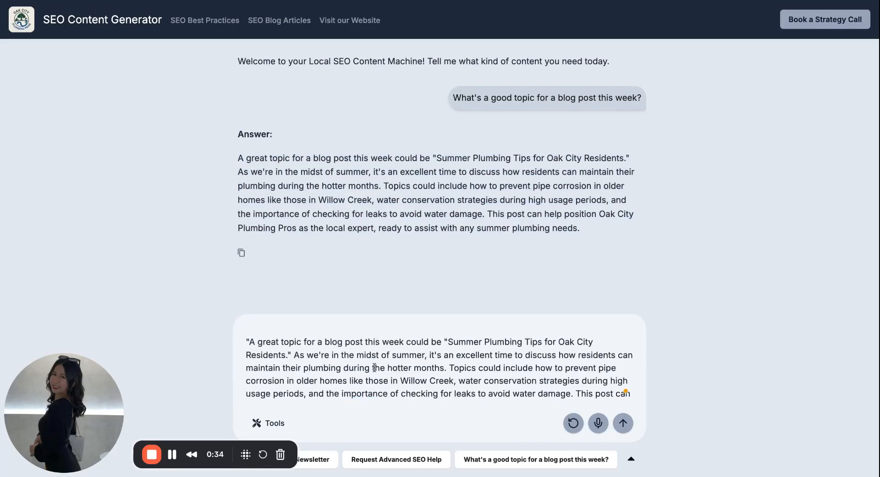
key("ctrl+a")
left_click(314, 368)
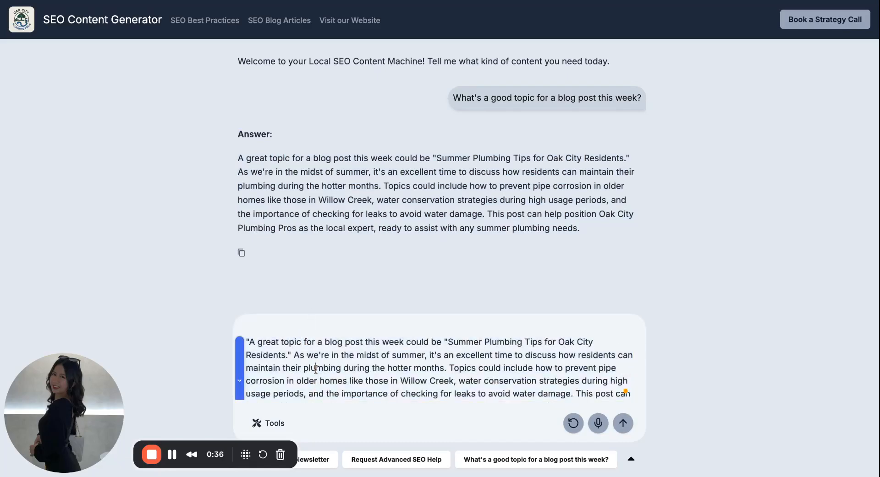
- Send the whole blog-topic answer to be opened in canvas, and view the available tools
triple_click(252, 182)
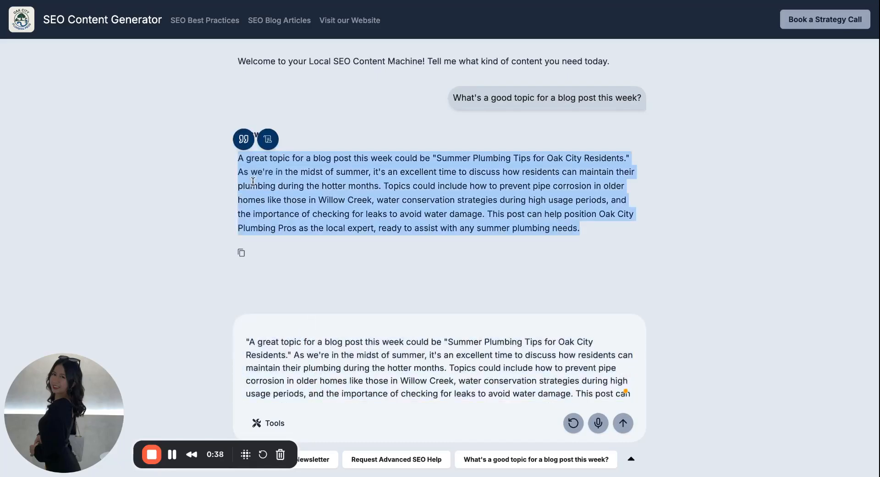
left_click(269, 146)
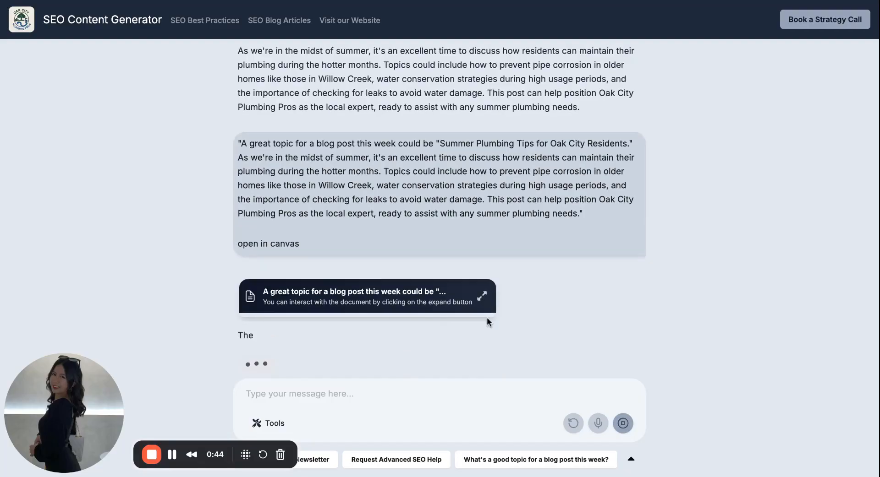
left_click(274, 425)
left_click(274, 425)
left_click(275, 424)
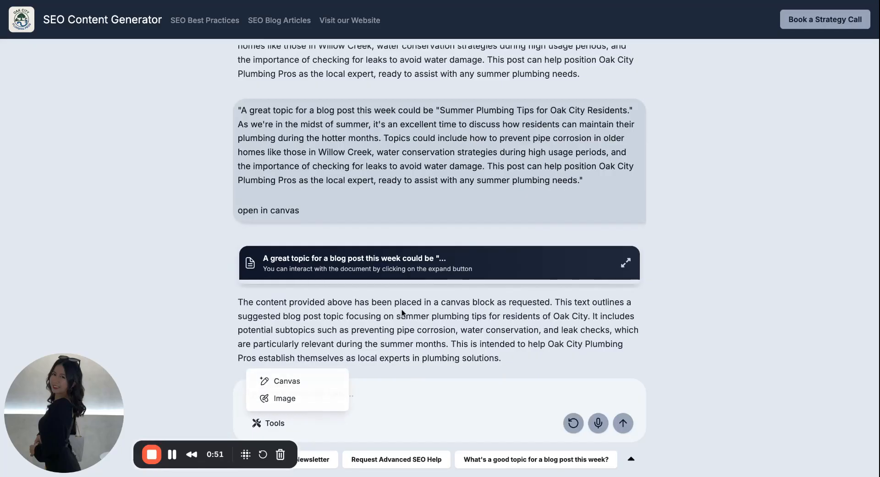
- Expand the generated blog-topic canvas document and place the text cursor at the end of its paragraph
left_click(462, 263)
scroll(463, 262, "up", 4)
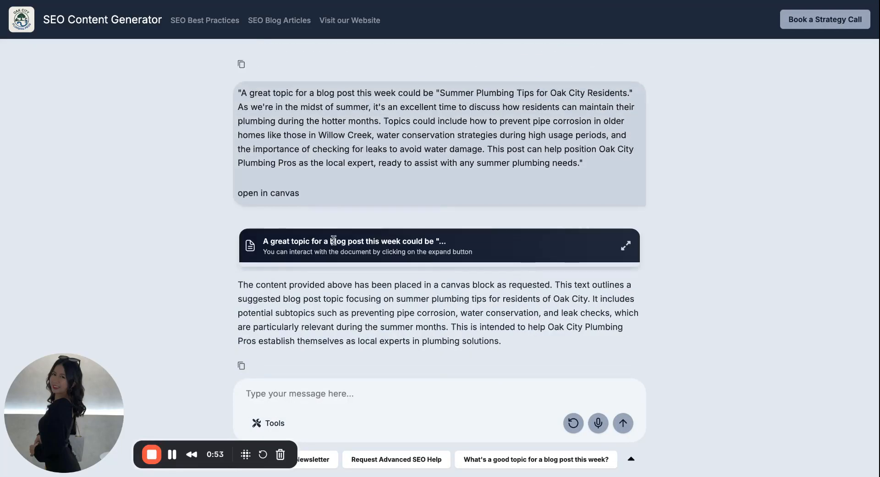
left_click(625, 246)
left_click(481, 125)
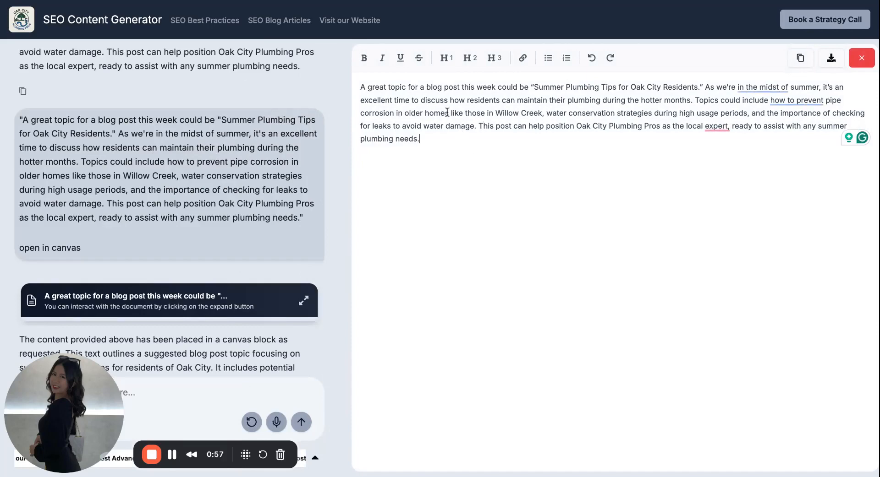
left_click(437, 157)
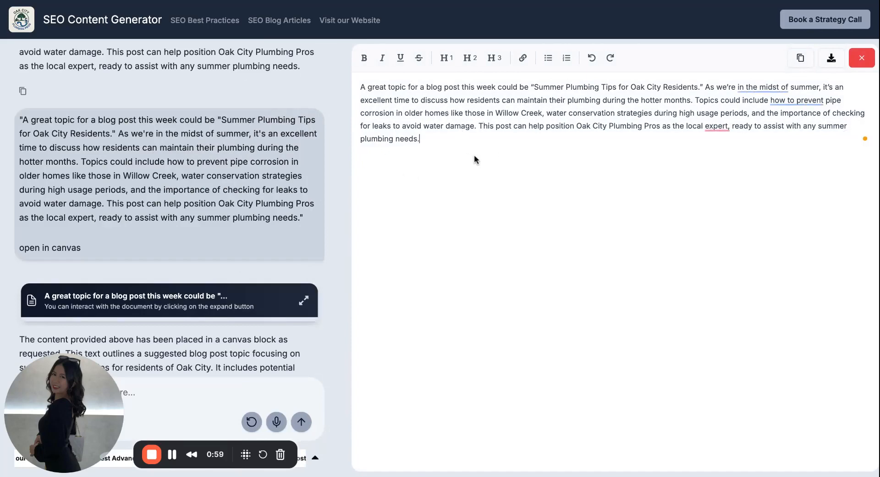